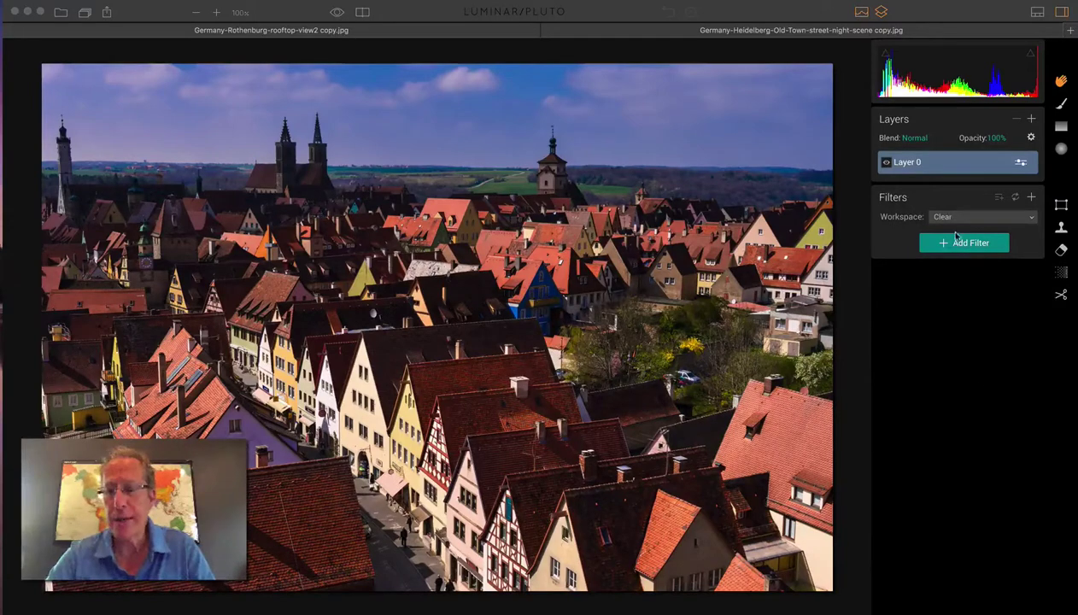
Hide the histogram and layers panels to free up editing space.
left_click(942, 244)
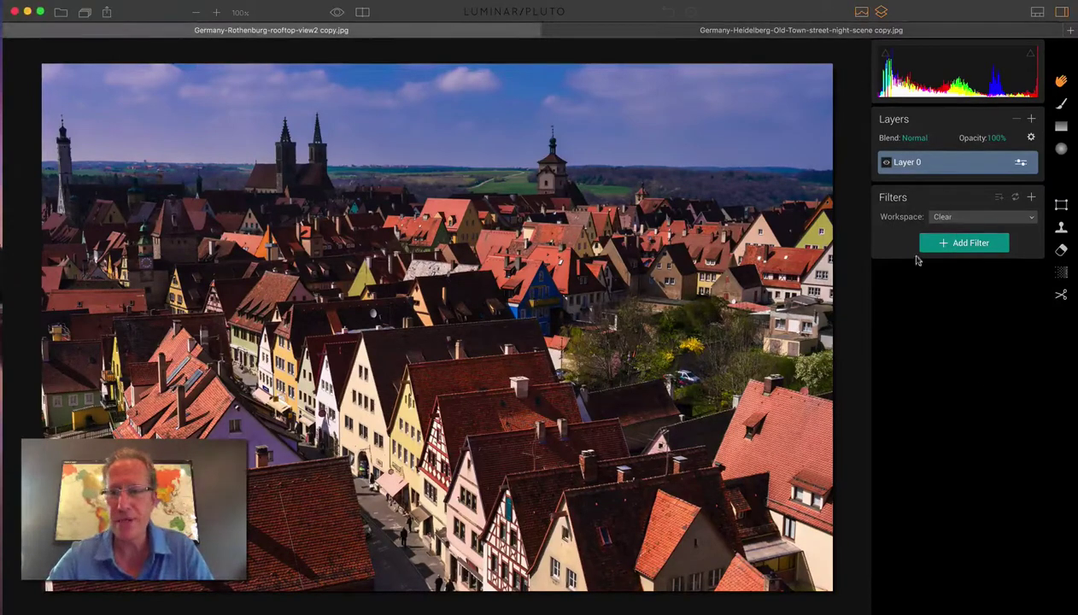
left_click(951, 237)
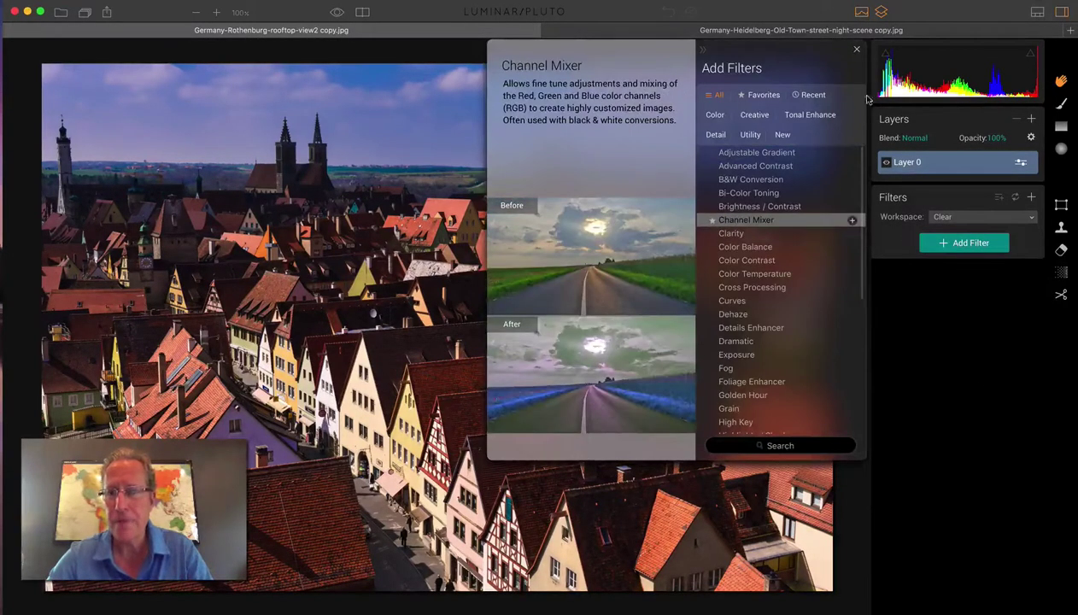
left_click(855, 51)
left_click(861, 12)
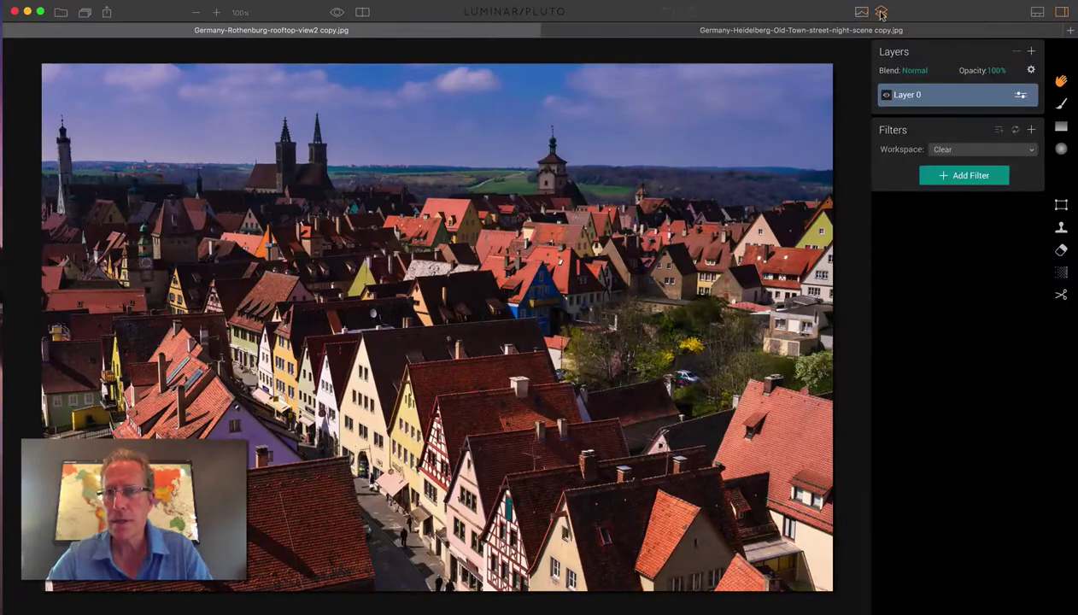
left_click(881, 12)
Add five Structure filters and one Soft Focus filter to the Rothenburg photo.
left_click(937, 100)
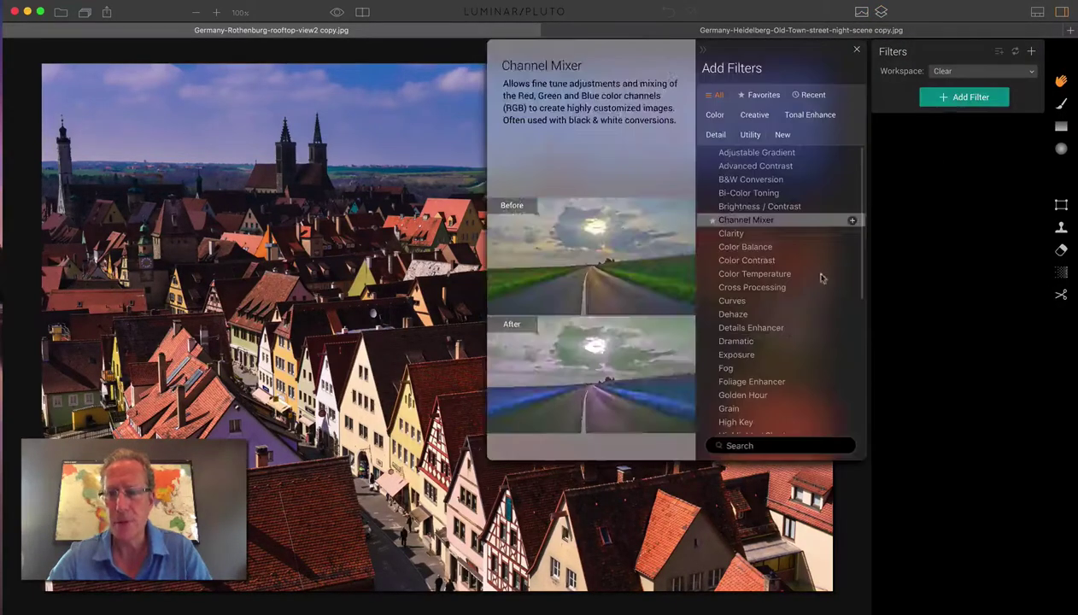
scroll(762, 376, "down", 3)
scroll(762, 376, "down", 5)
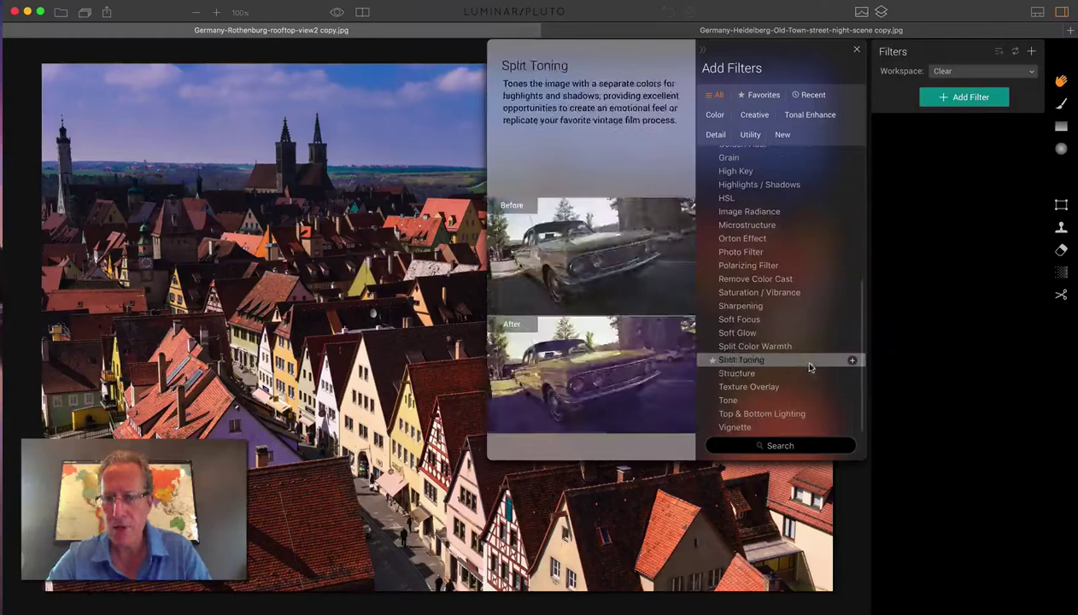
left_click(851, 373)
left_click(851, 373)
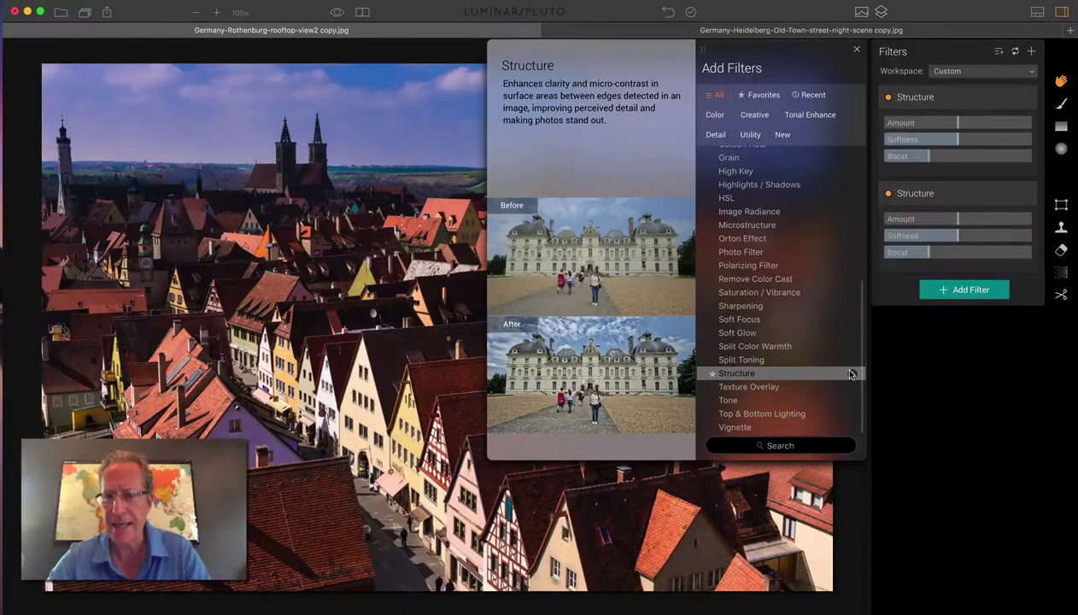
left_click(851, 373)
left_click(851, 373)
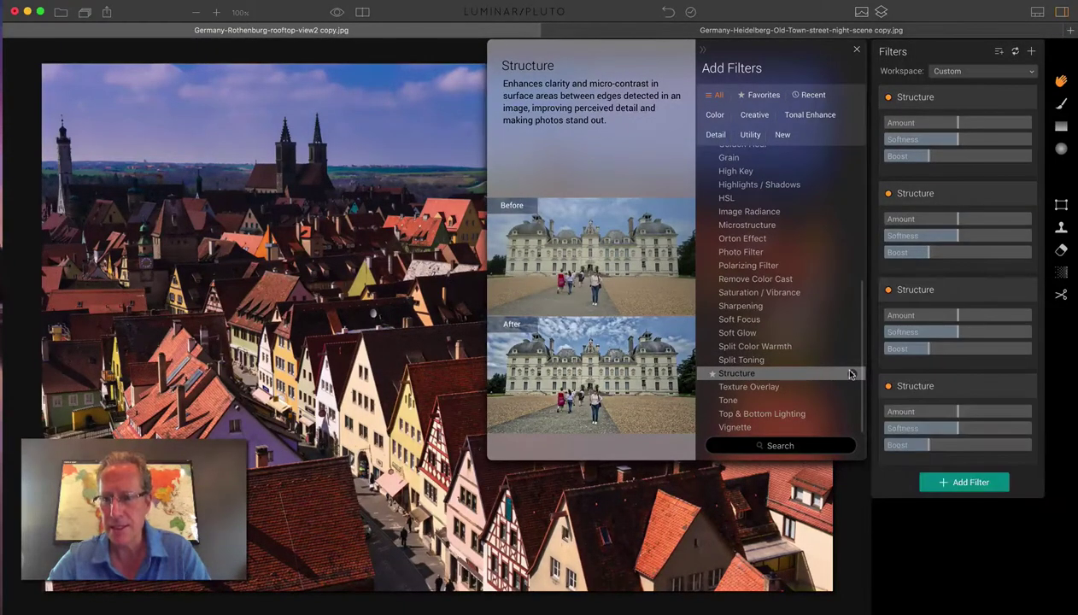
left_click(851, 373)
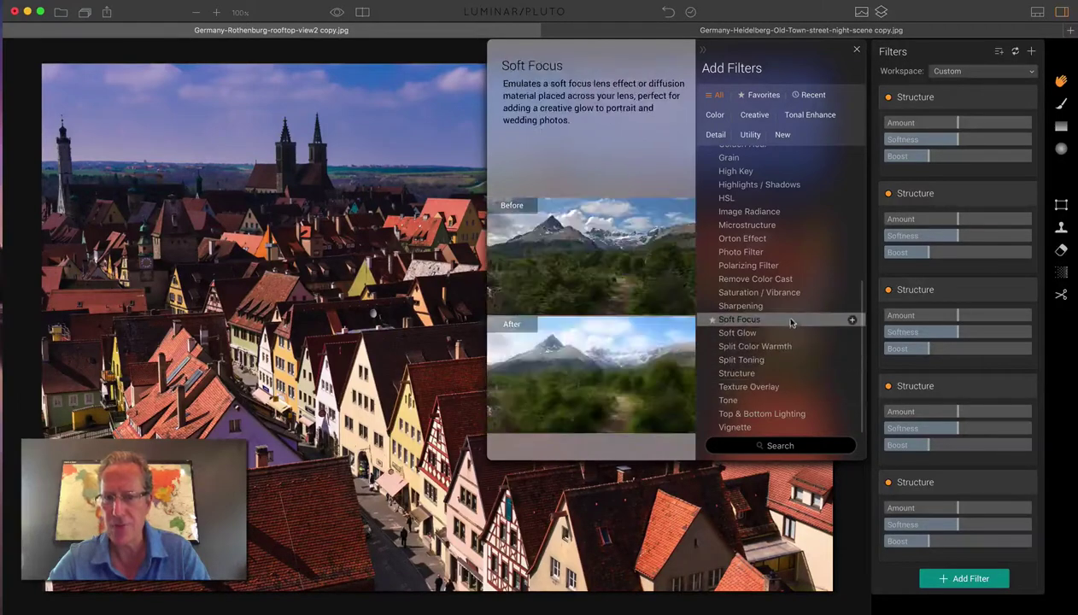
left_click(786, 320)
Set the first two Structure filters to Amount -100, Softness 0, Boost 100.
scroll(943, 253, "up", 2)
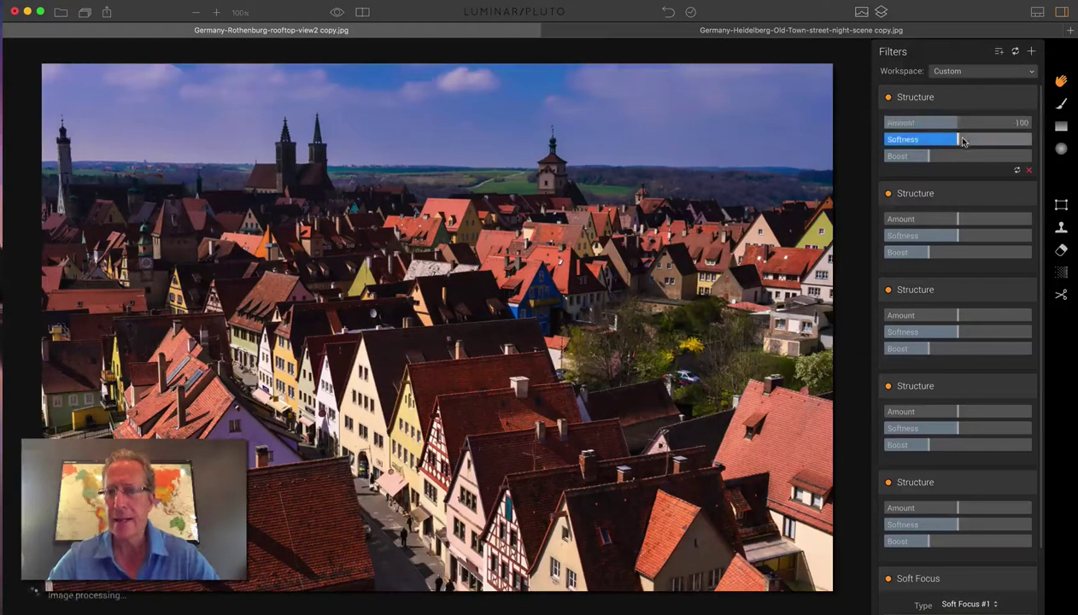
left_click_drag(960, 138, 855, 142)
left_click_drag(924, 157, 1041, 160)
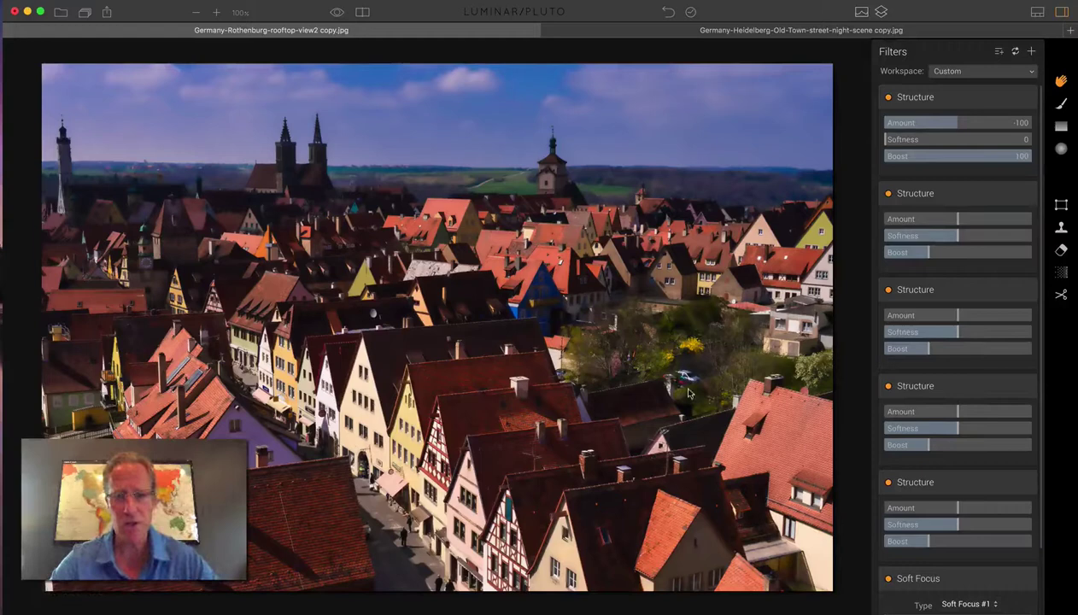
left_click_drag(946, 221, 856, 228)
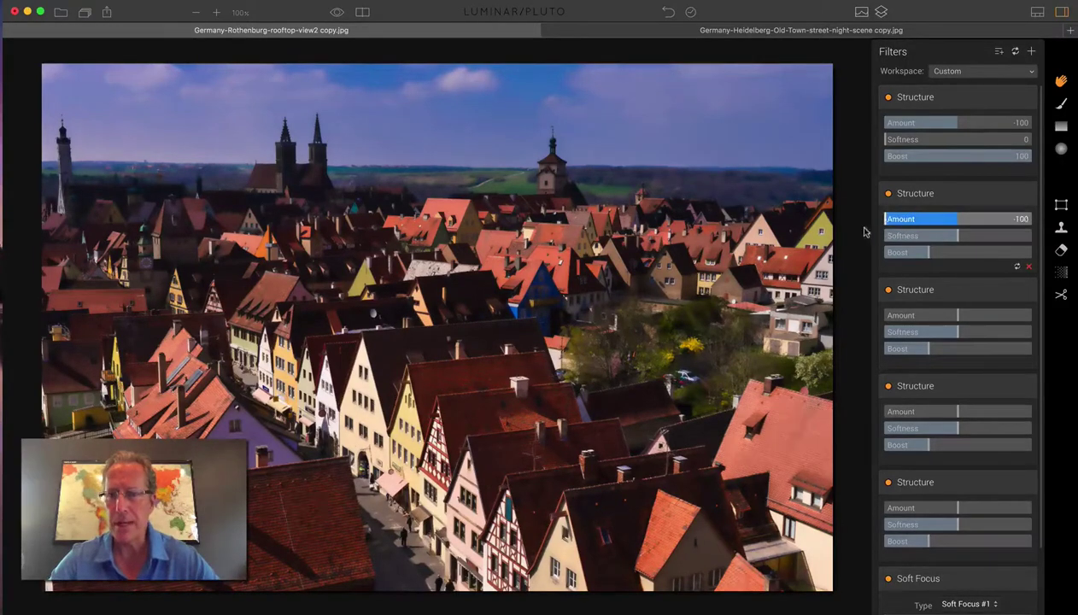
left_click(958, 237)
left_click_drag(955, 238, 859, 234)
left_click(915, 252)
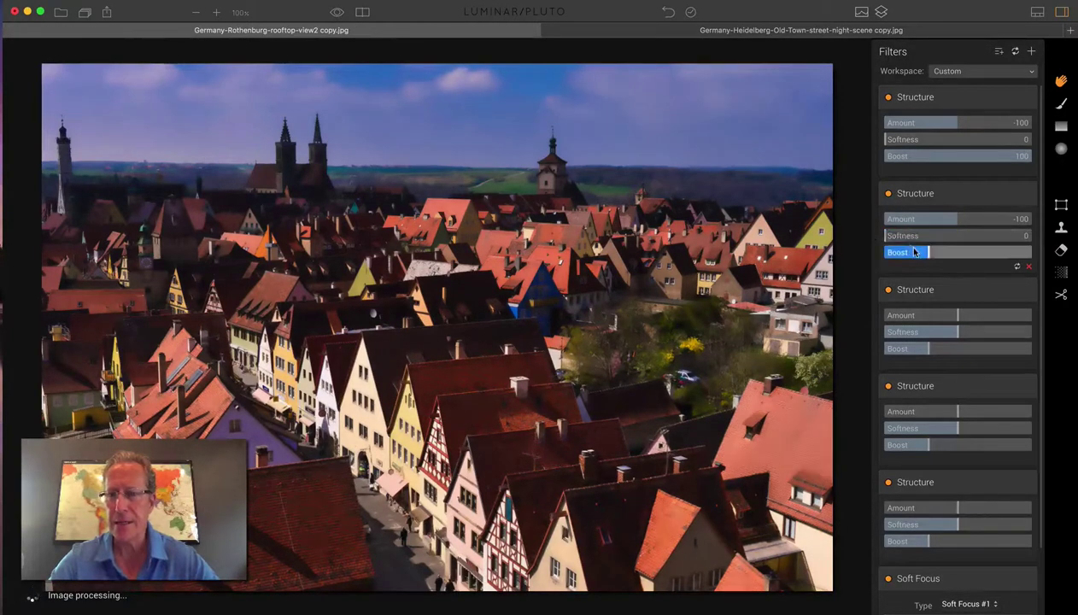
left_click_drag(926, 254, 1024, 253)
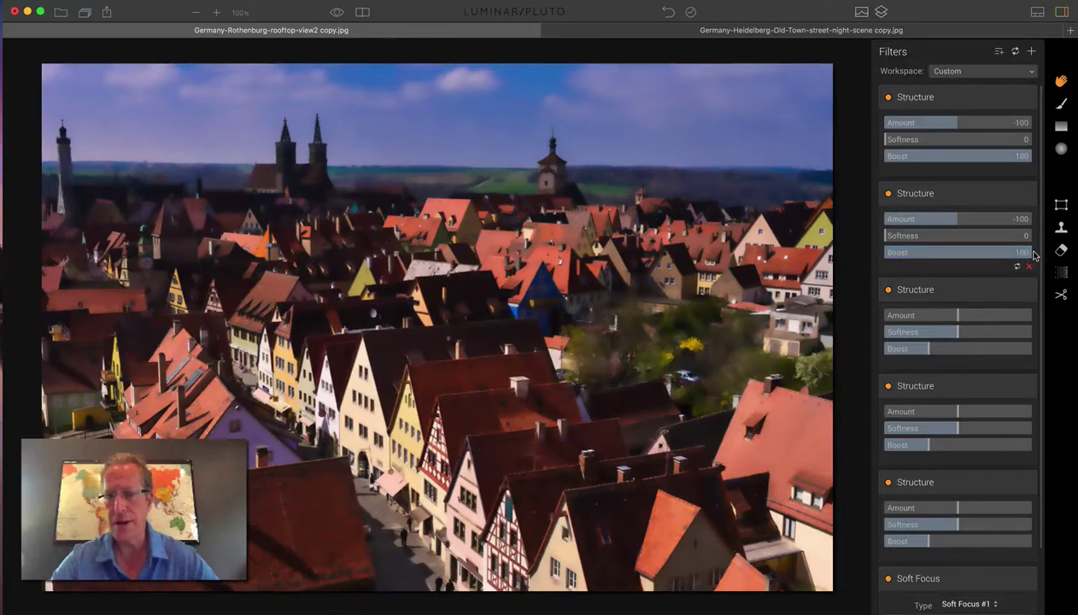
Set Structures three to five to -100/0/100 and raise Soft Focus Amount to 32.
left_click_drag(953, 313, 859, 314)
left_click(957, 334)
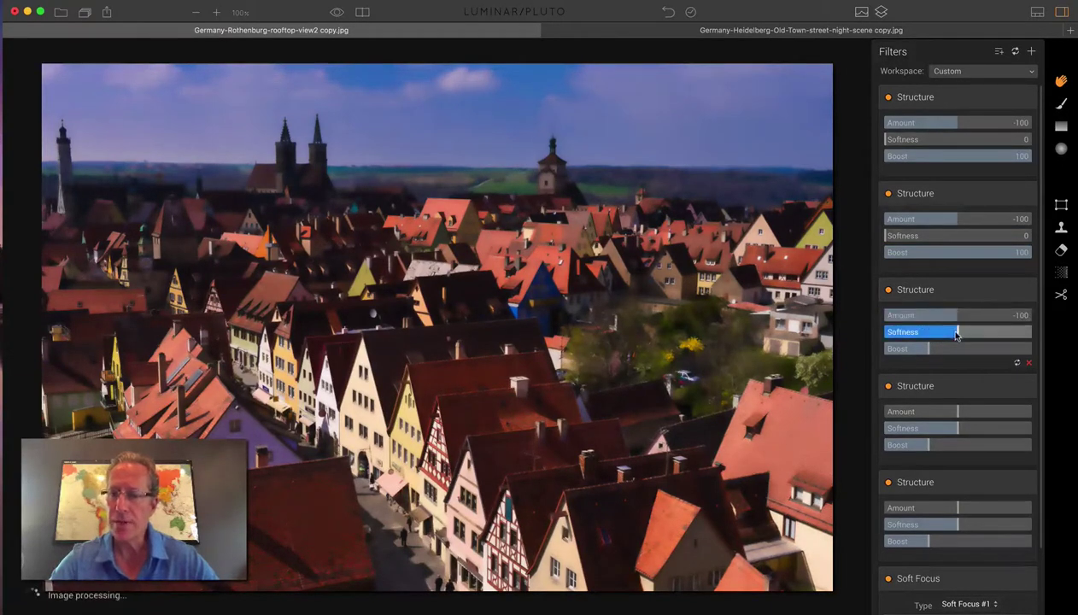
left_click_drag(956, 335, 1025, 351)
left_click(932, 348)
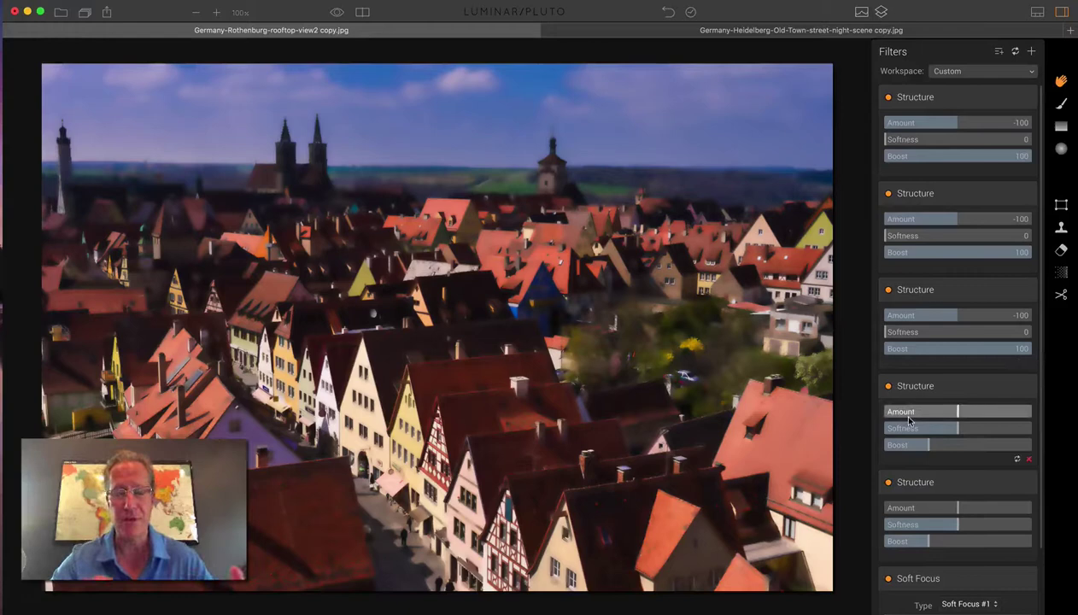
left_click_drag(956, 413, 860, 420)
left_click(960, 431)
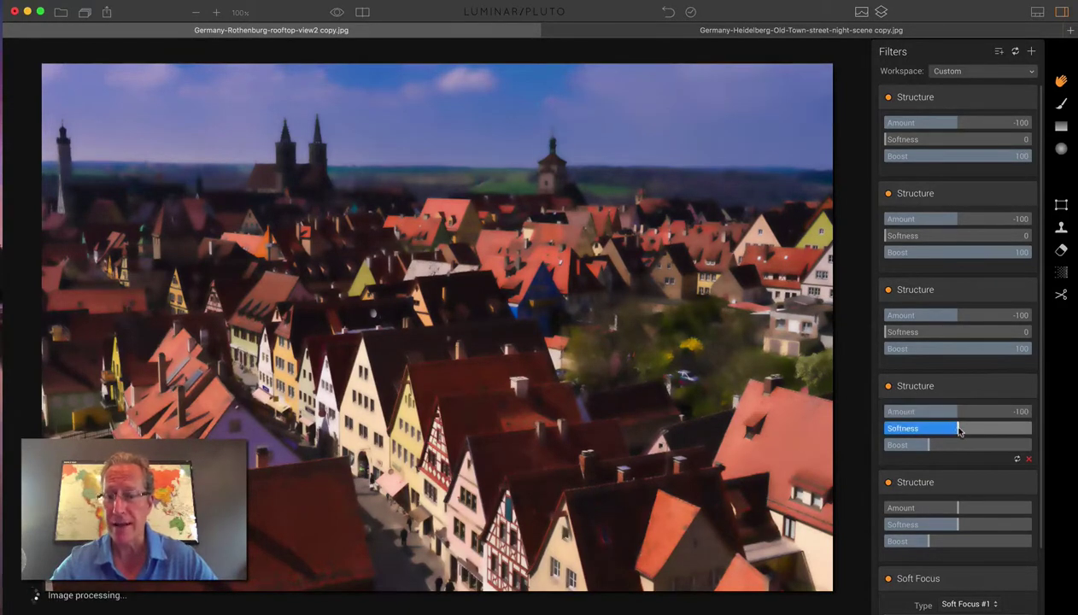
left_click_drag(955, 432, 1051, 447)
left_click_drag(955, 508, 858, 508)
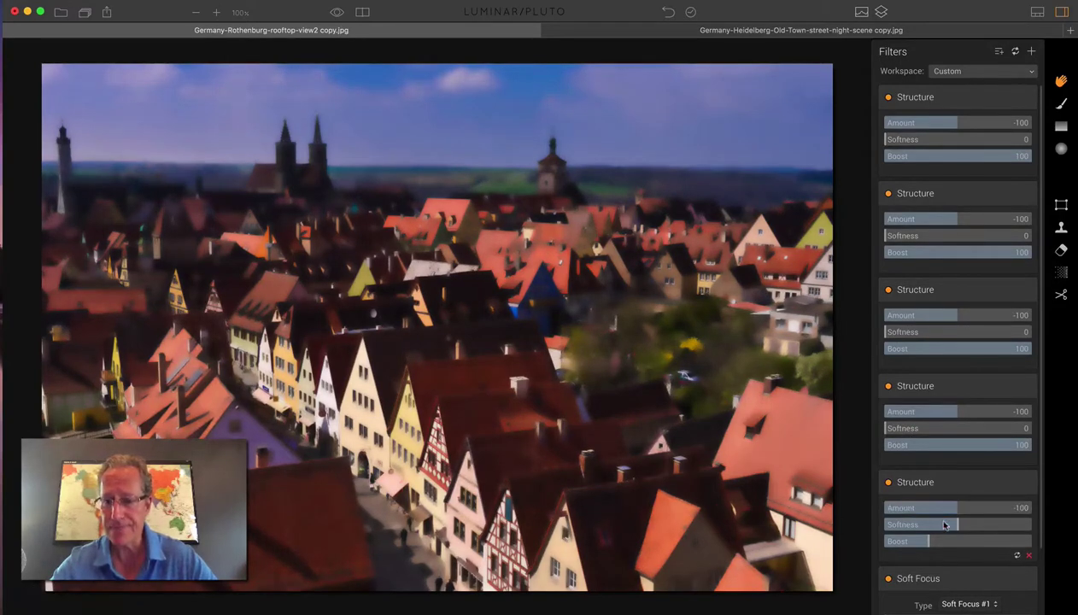
left_click_drag(955, 525, 1051, 548)
scroll(932, 475, "down", 3)
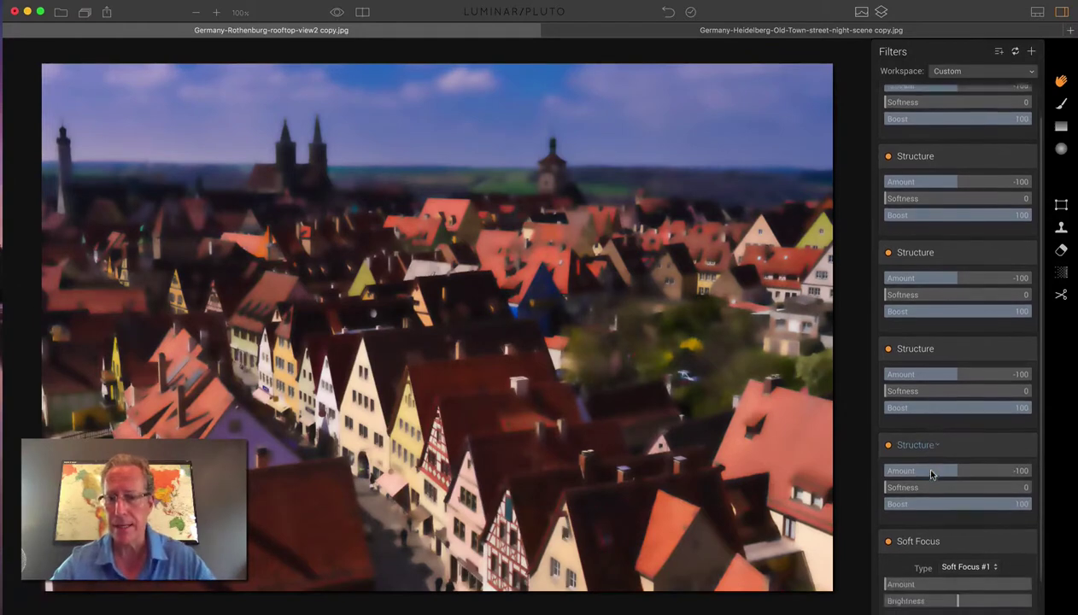
left_click_drag(889, 546, 931, 547)
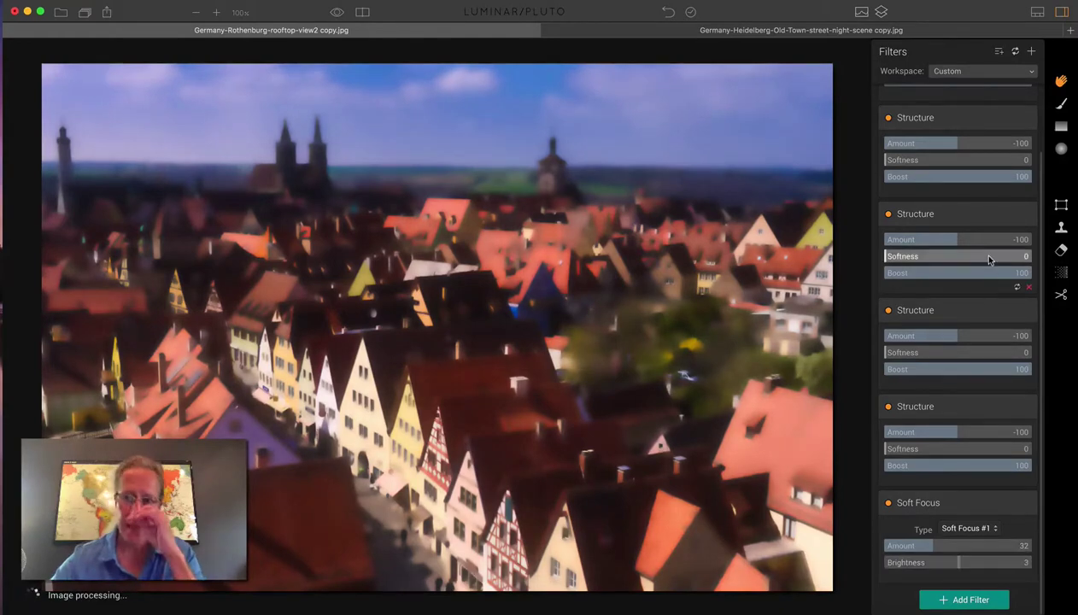
Erase the blur along the street below centre with a size-52 brush mask.
left_click(1062, 104)
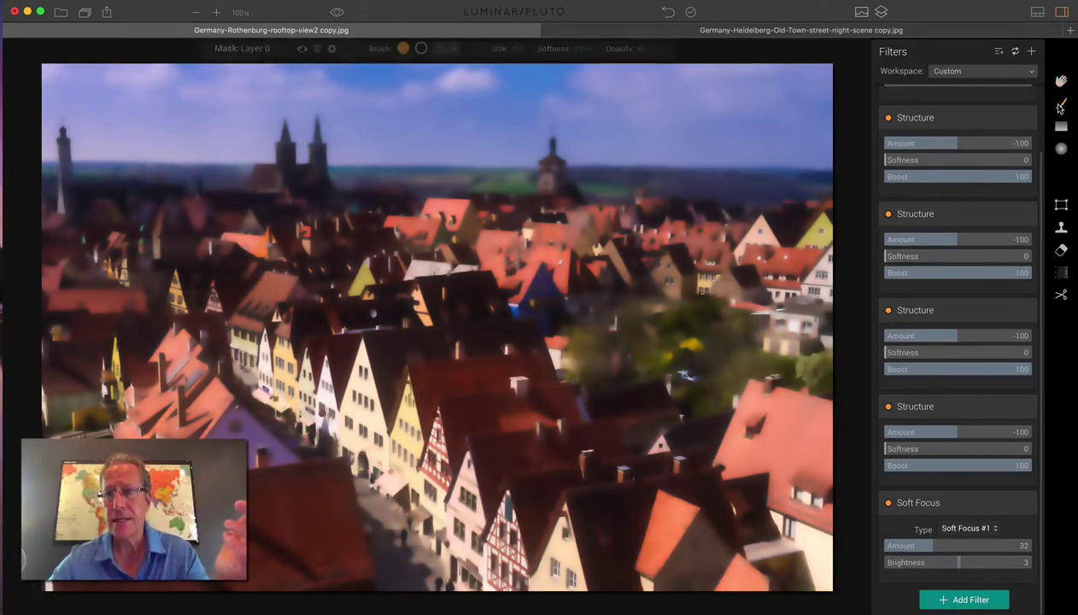
left_click(420, 48)
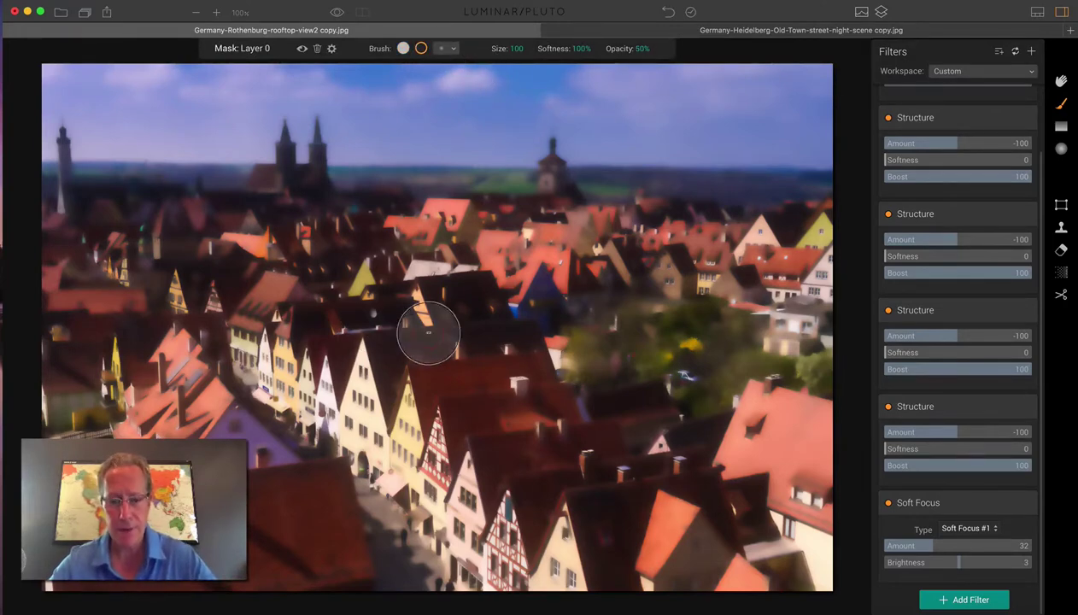
key("bracketleft")
key("bracketleft")
key("bracketleft")
key("bracketleft")
key("bracketleft")
key("bracketleft")
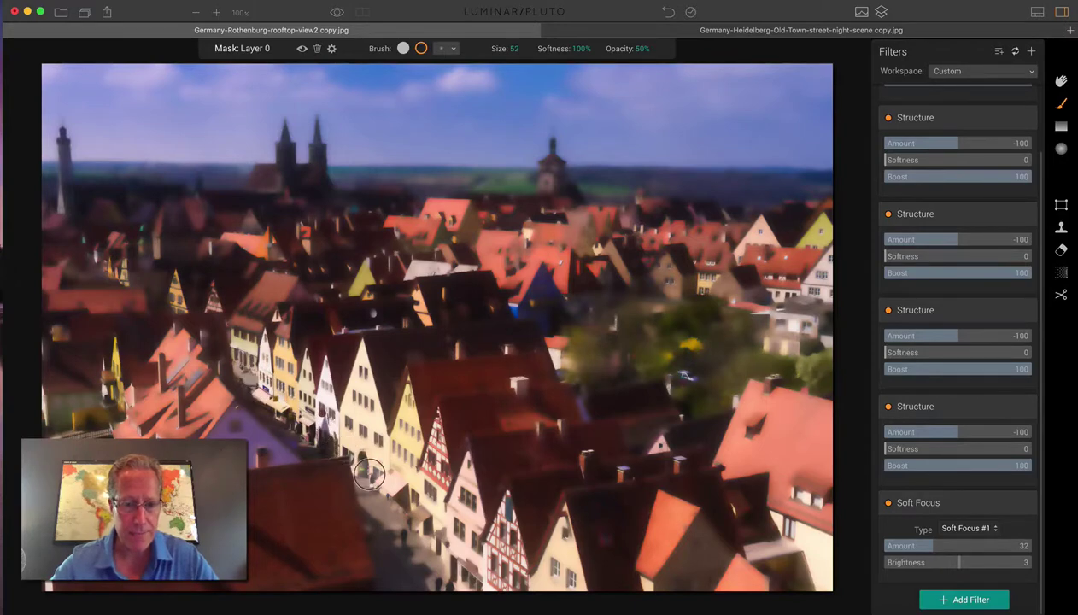
mouse_move(364, 468)
left_mouse_down()
mouse_move(400, 527)
mouse_move(376, 501)
mouse_move(396, 558)
mouse_move(389, 533)
mouse_move(482, 587)
mouse_move(422, 517)
mouse_move(426, 507)
mouse_move(487, 561)
mouse_move(418, 500)
mouse_move(514, 565)
mouse_move(490, 578)
mouse_move(395, 556)
mouse_move(418, 542)
mouse_move(444, 498)
mouse_move(403, 451)
mouse_move(387, 465)
mouse_move(358, 433)
mouse_move(296, 415)
mouse_move(247, 366)
mouse_move(308, 438)
mouse_move(357, 445)
mouse_move(393, 466)
mouse_move(393, 544)
left_mouse_up()
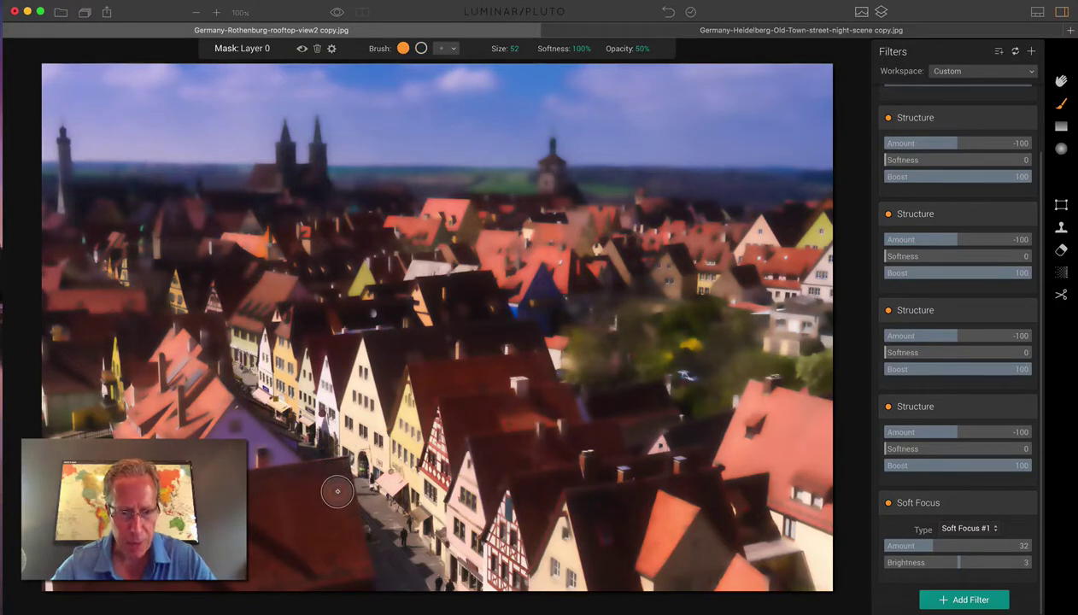
left_click(421, 48)
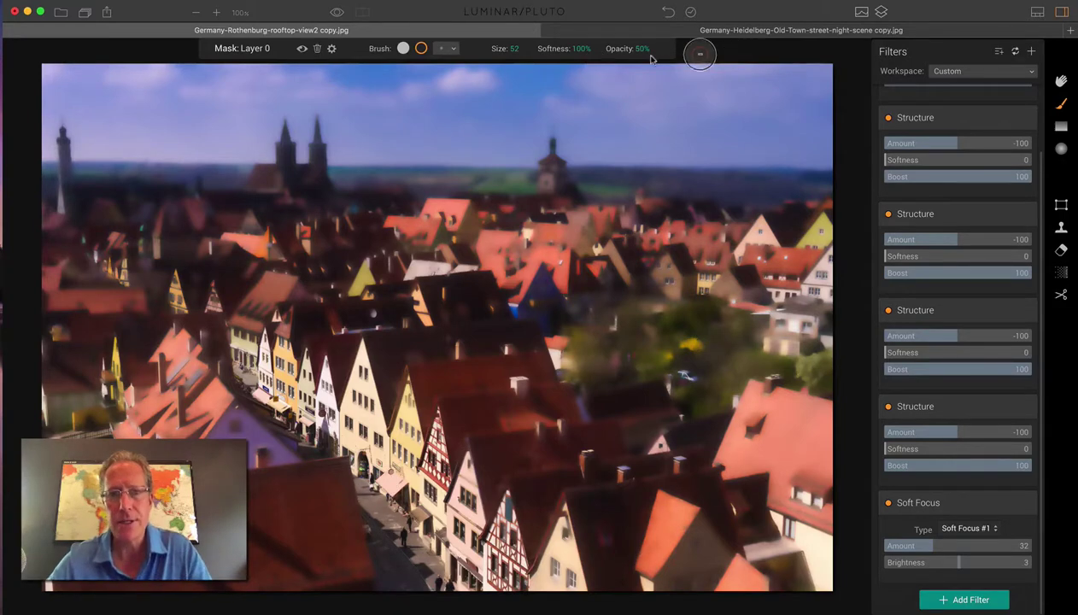
left_click(1060, 81)
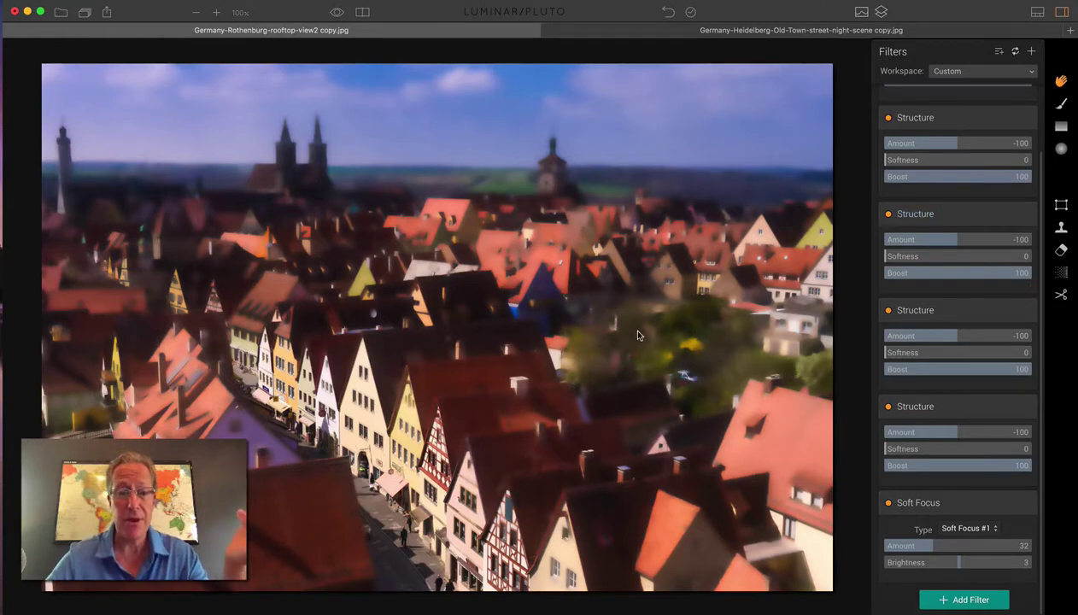
left_click(362, 13)
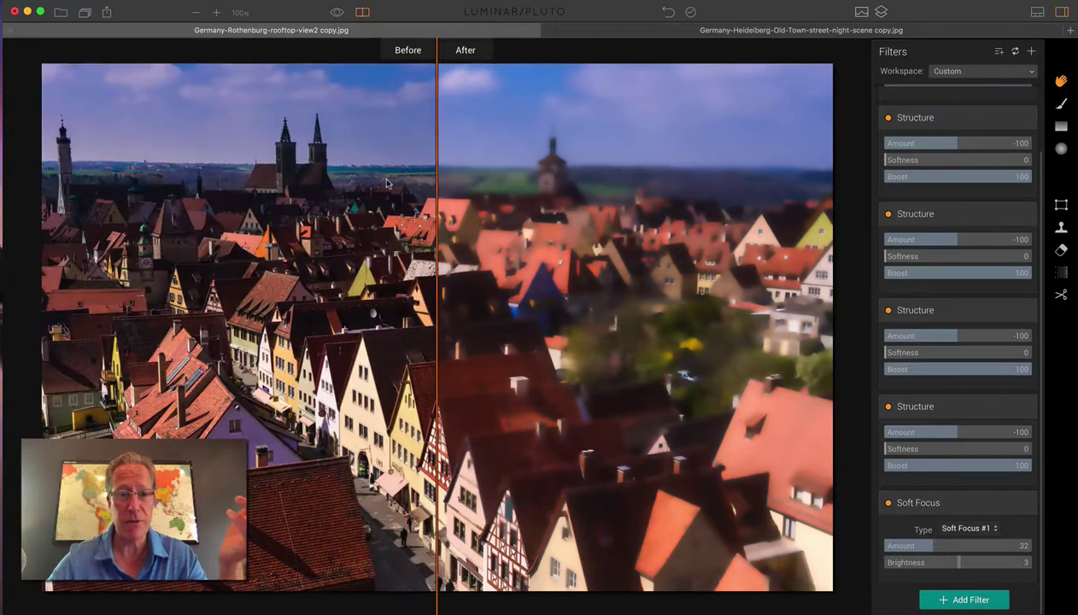
left_click_drag(432, 206, 717, 198)
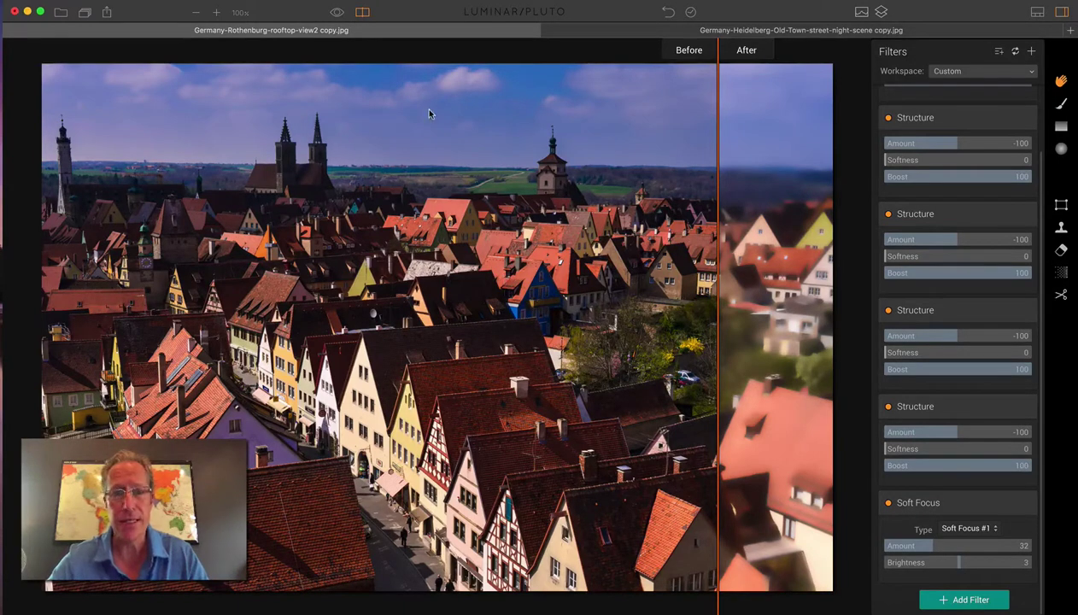
left_click(363, 13)
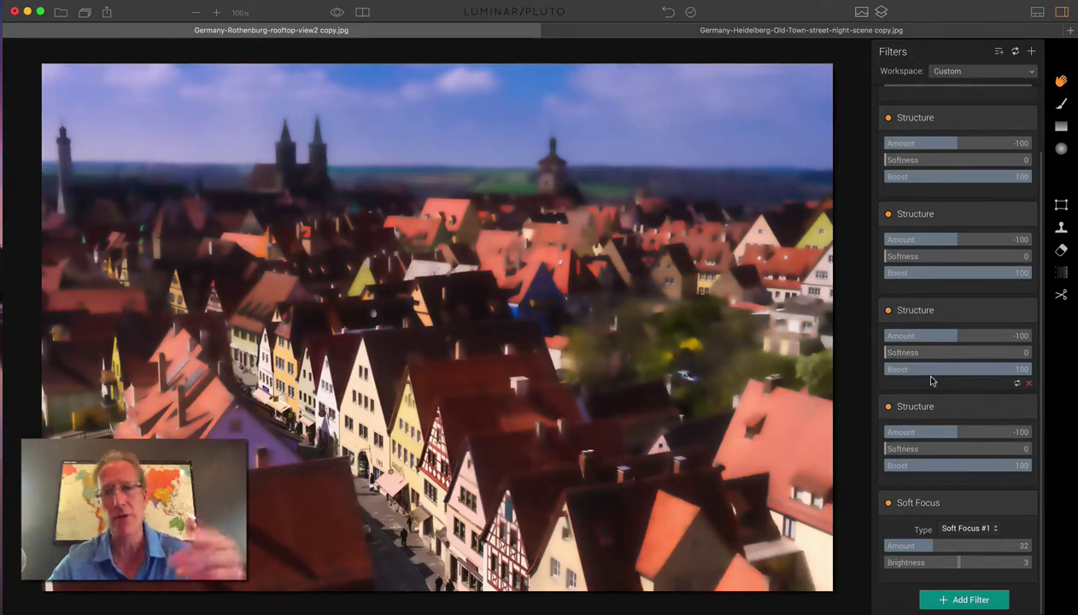
Switch to the Heidelberg night street photo and hide the layers and histogram panels.
left_click(792, 31)
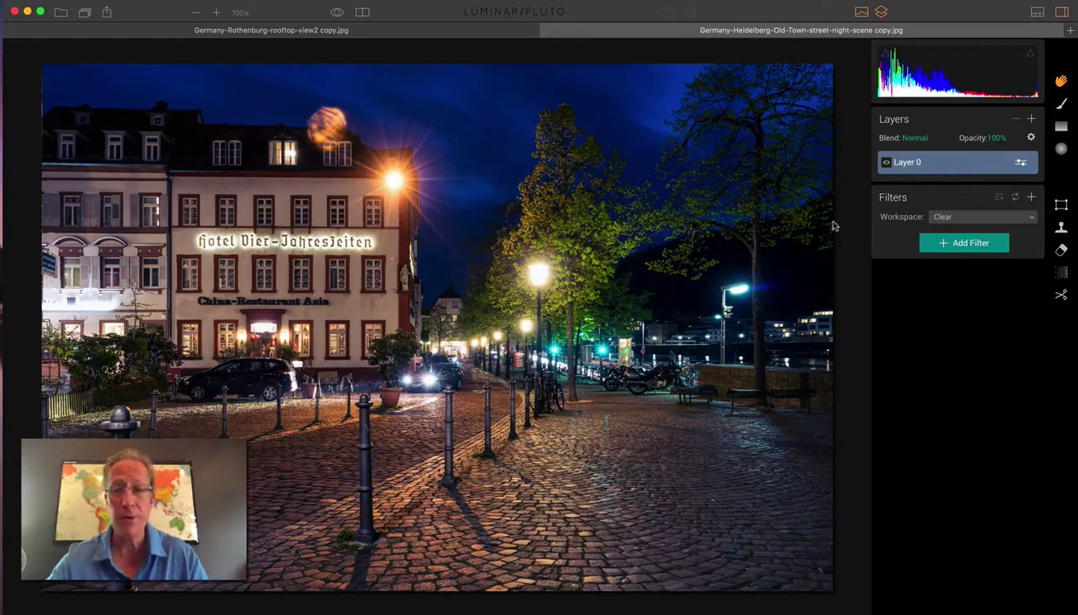
left_click(881, 11)
left_click(861, 11)
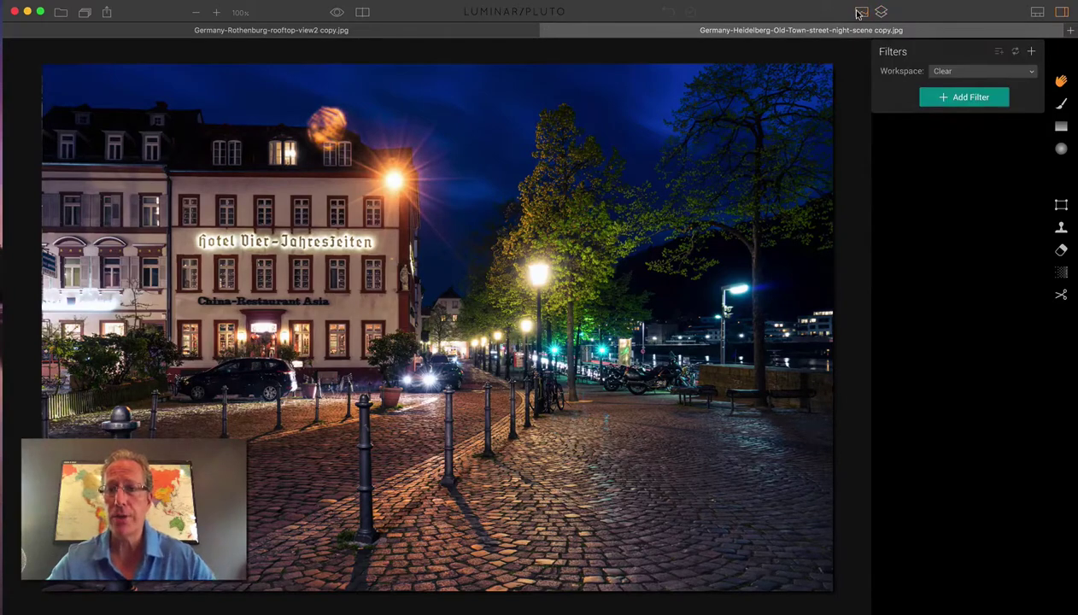
Add five Structure filters and a Soft Focus filter to the Heidelberg photo.
left_click(964, 97)
scroll(803, 274, "down", 5)
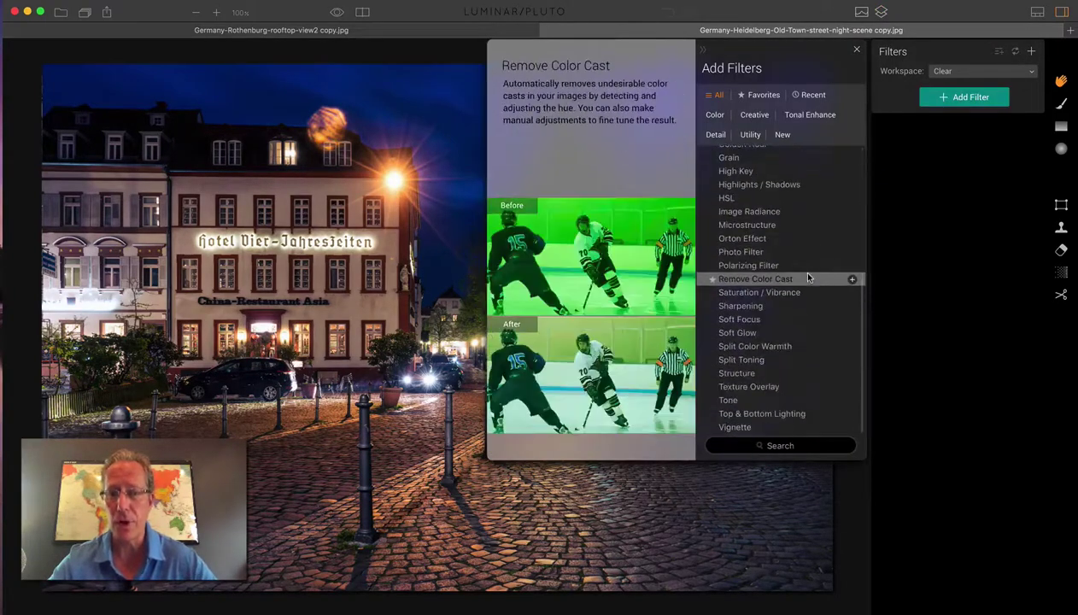
left_click(849, 373)
left_click(849, 374)
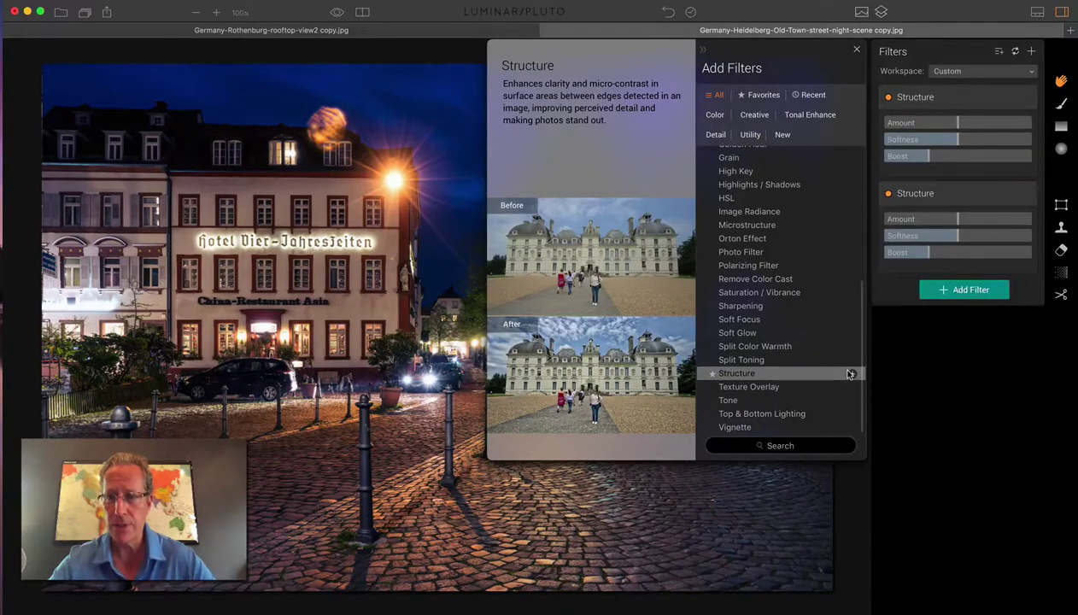
left_click(850, 374)
left_click(850, 374)
left_click(850, 374)
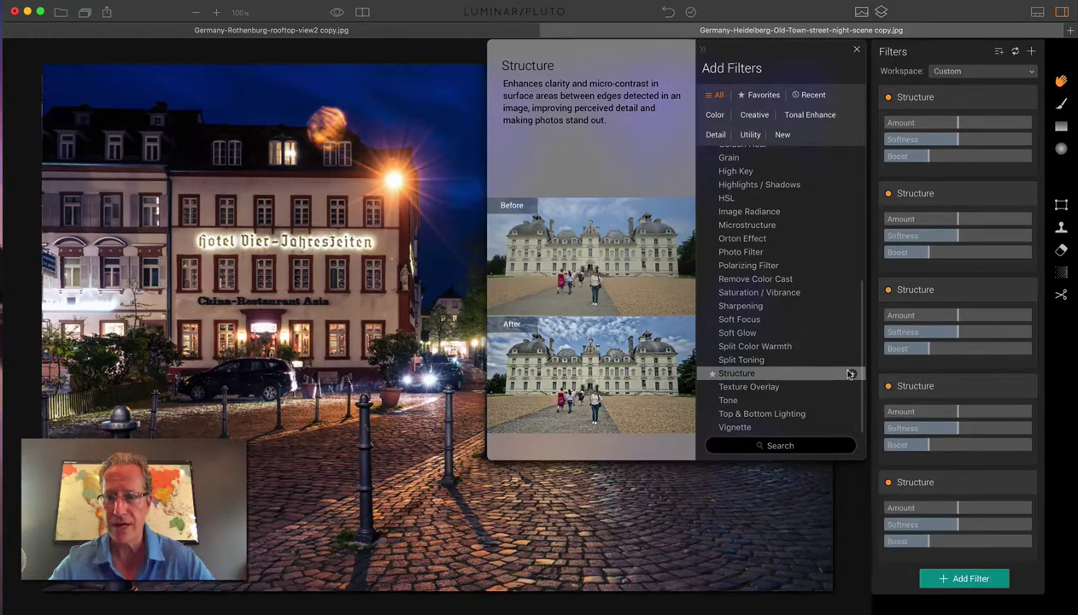
left_click(850, 319)
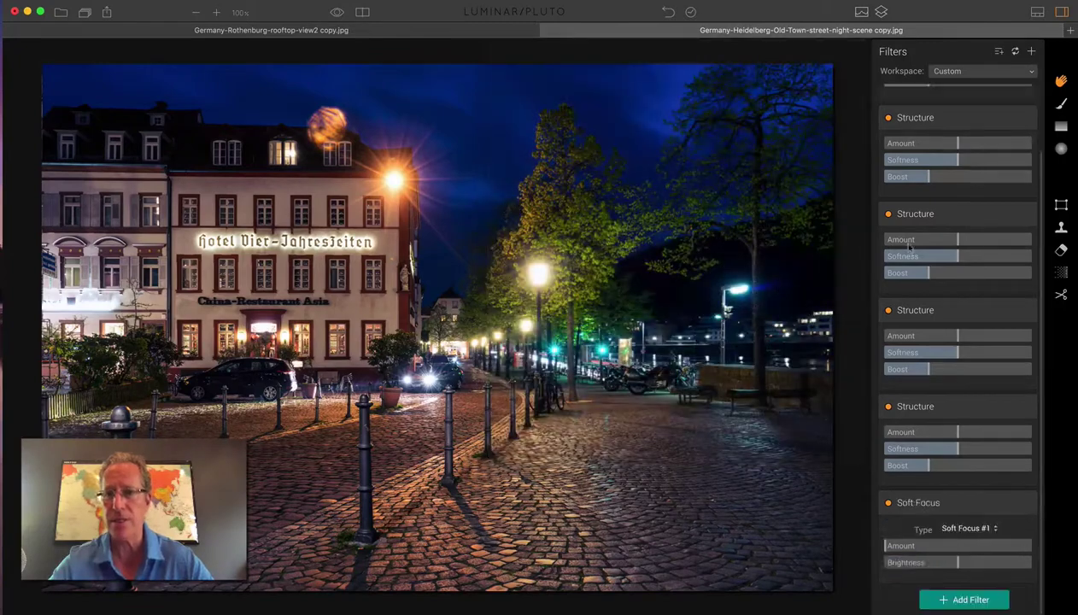
Set the first three Structure filters to Amount -100, Softness 0, Boost 100.
scroll(964, 141, "down", 2)
scroll(963, 141, "up", 1)
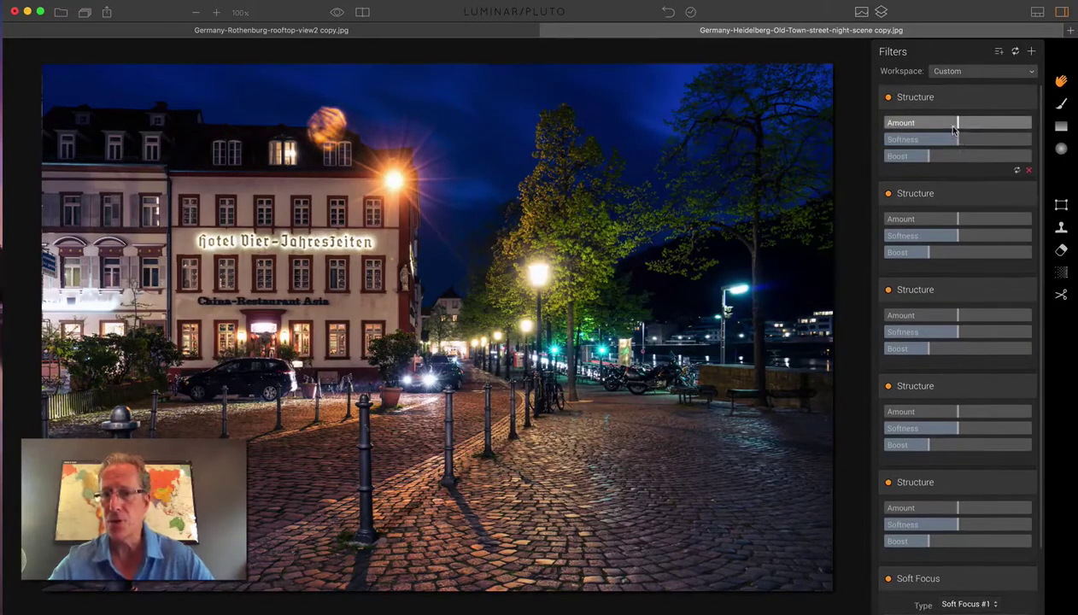
left_click_drag(955, 128, 854, 128)
left_click_drag(945, 140, 851, 141)
left_click(916, 155)
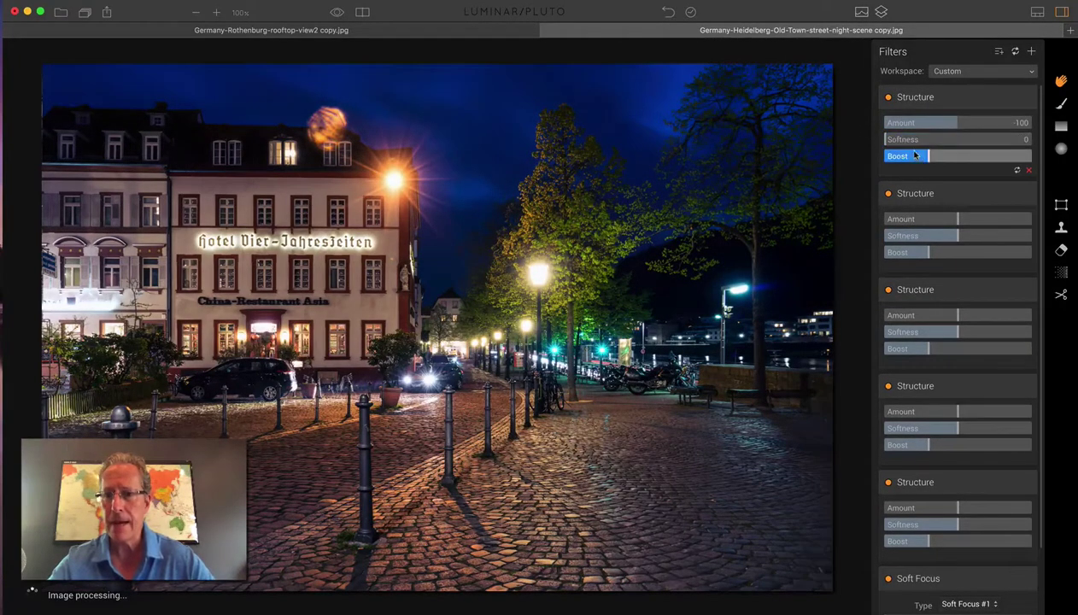
left_click_drag(915, 155, 1036, 154)
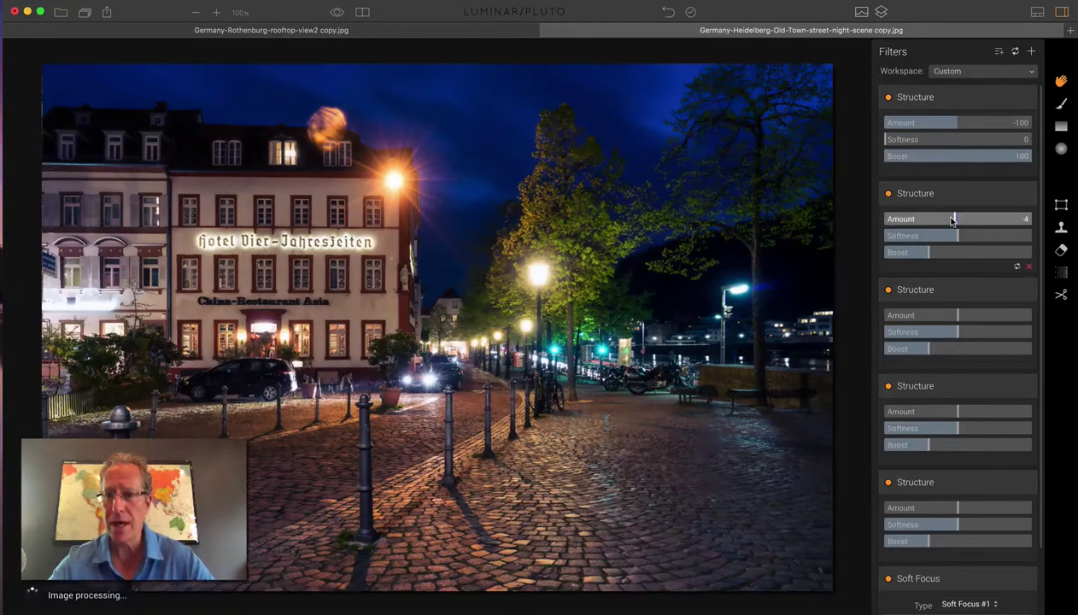
left_click_drag(952, 220, 1030, 256)
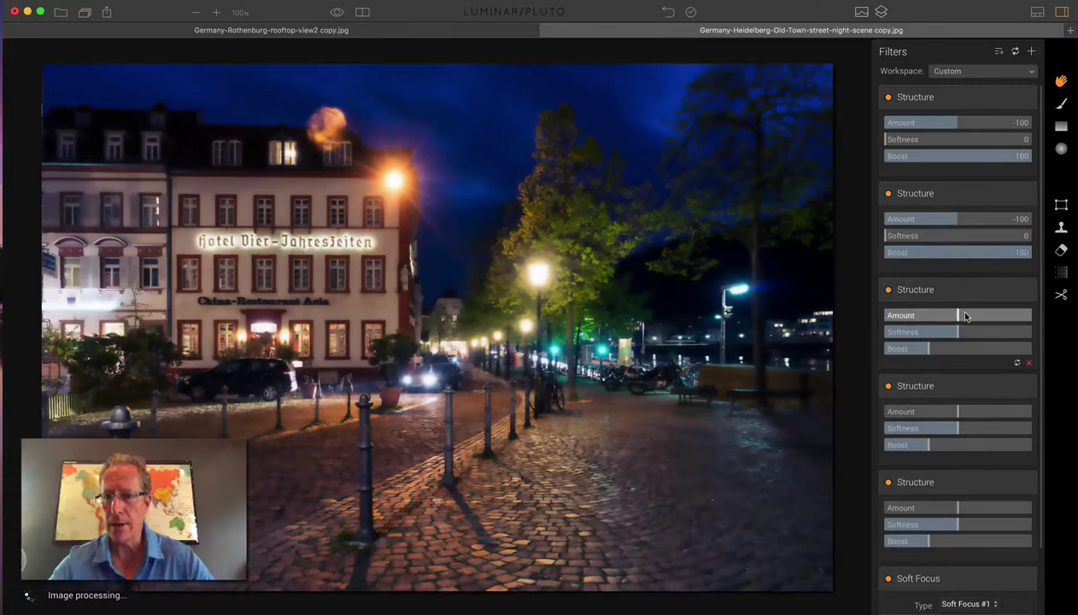
left_click_drag(965, 317, 1030, 350)
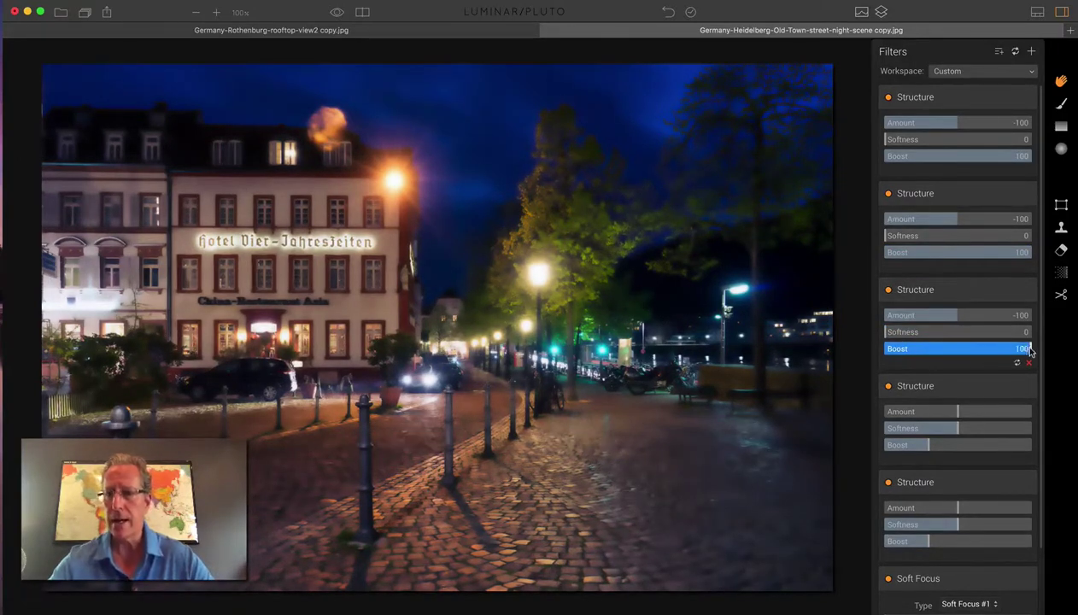
left_click_drag(941, 398, 858, 404)
Set Structures four and five to -100/0/100 and Soft Focus to Amount 32, Brightness -19.
left_click_drag(946, 429, 1030, 445)
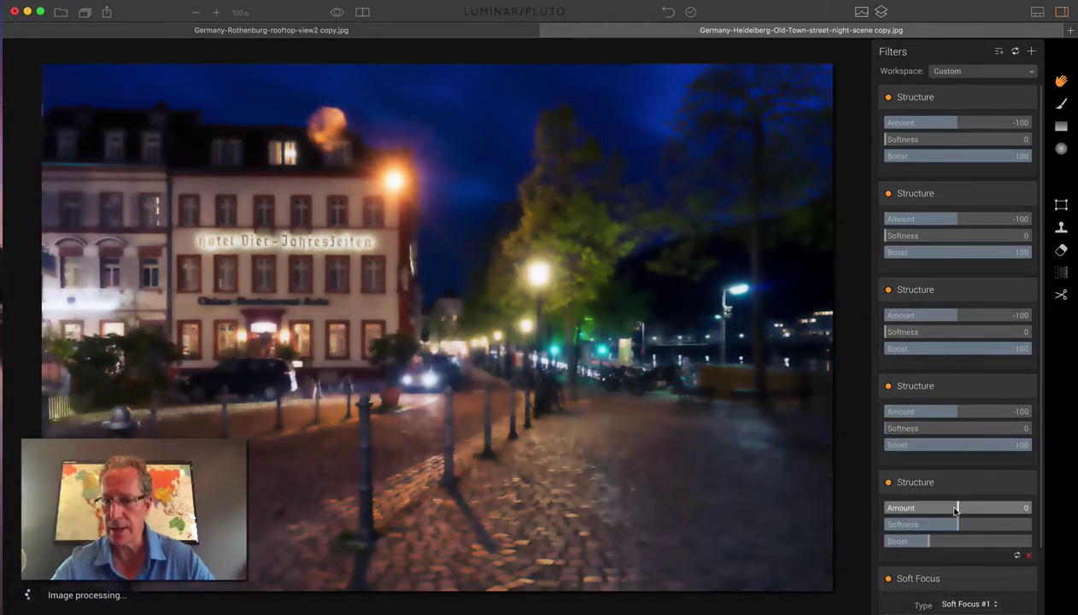
left_click_drag(955, 510, 848, 510)
left_click_drag(953, 524, 1031, 542)
scroll(973, 511, "down", 1)
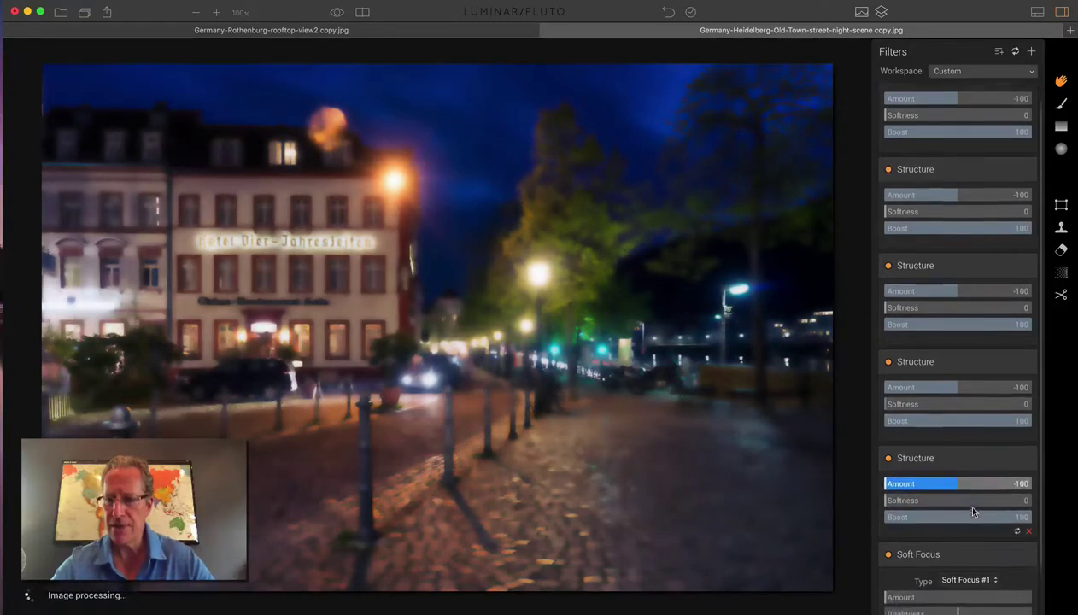
scroll(972, 511, "down", 2)
left_click_drag(888, 545, 938, 553)
left_click_drag(957, 563, 944, 566)
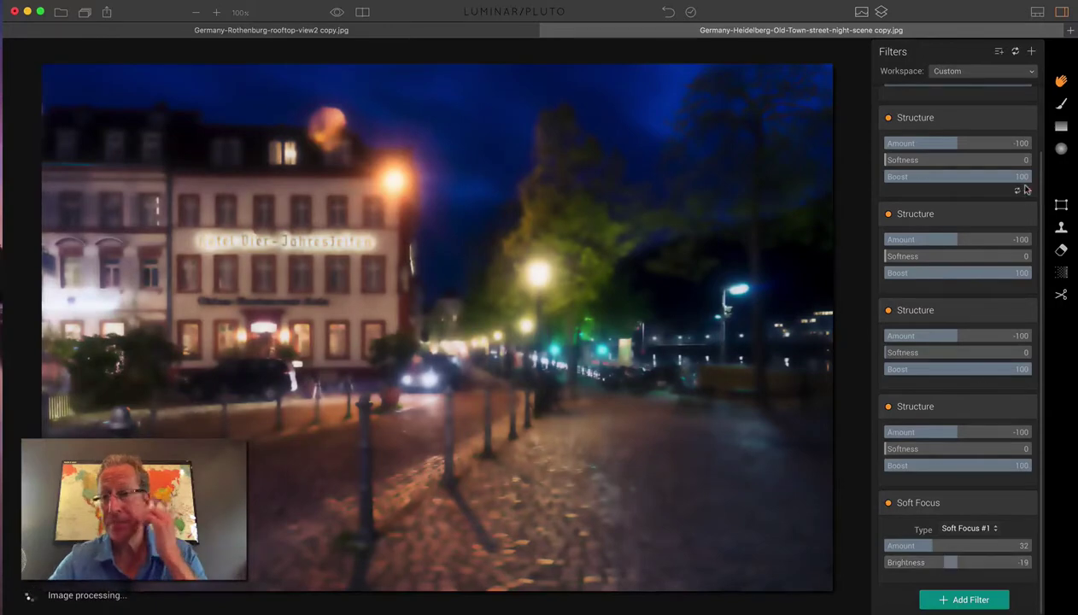
Undo a stray size-52 brush stroke, then erase the blur from the street, bikes and parked car.
left_click(1061, 103)
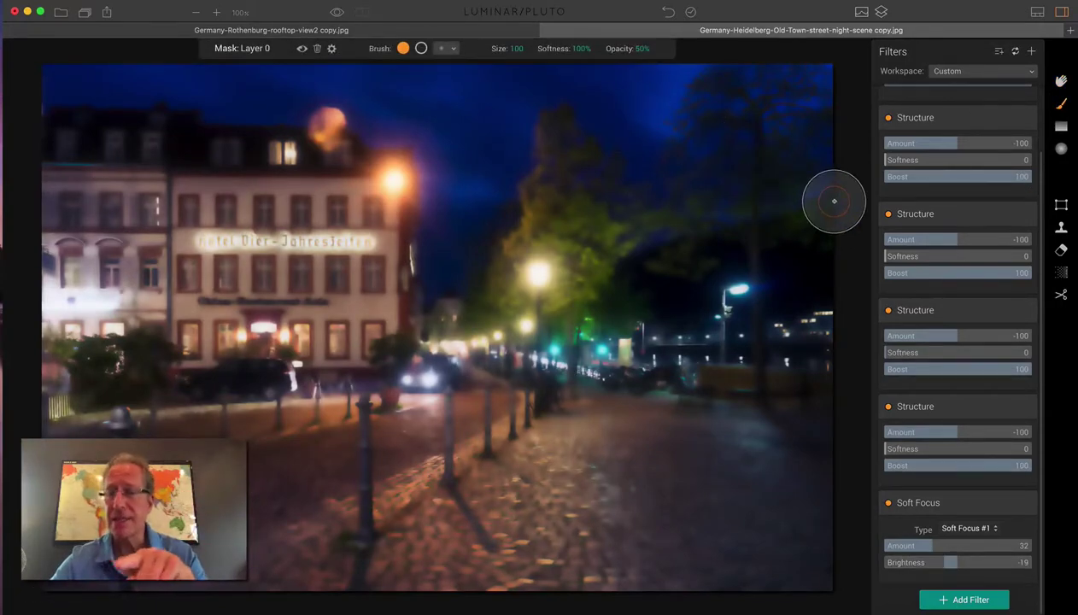
key("bracketleft")
key("bracketleft")
key("bracketleft")
key("bracketleft")
key("bracketleft")
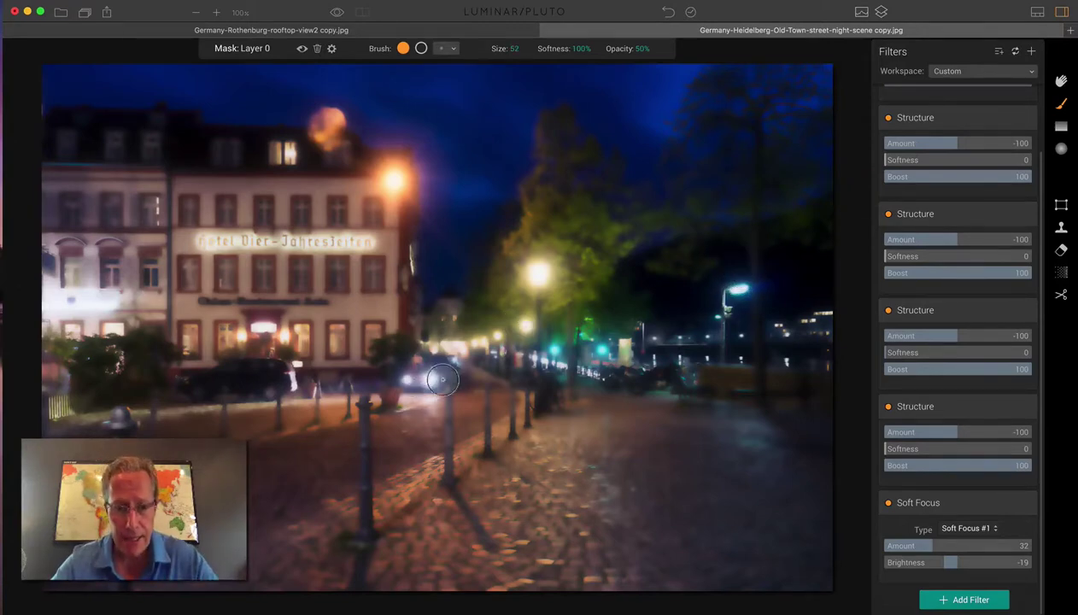
left_click(415, 374)
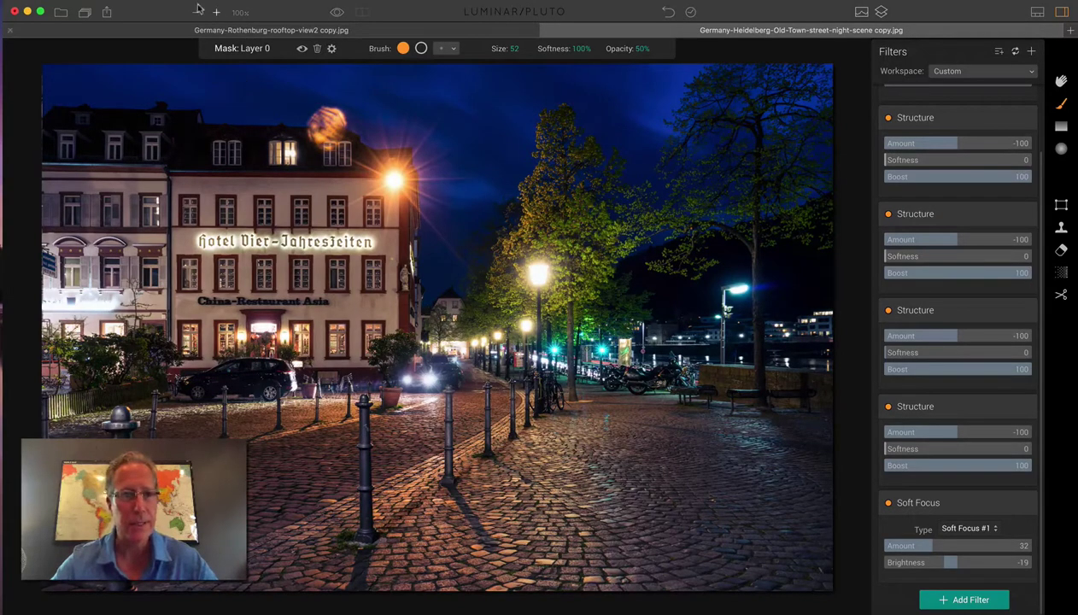
left_click(119, 3)
left_click(128, 7)
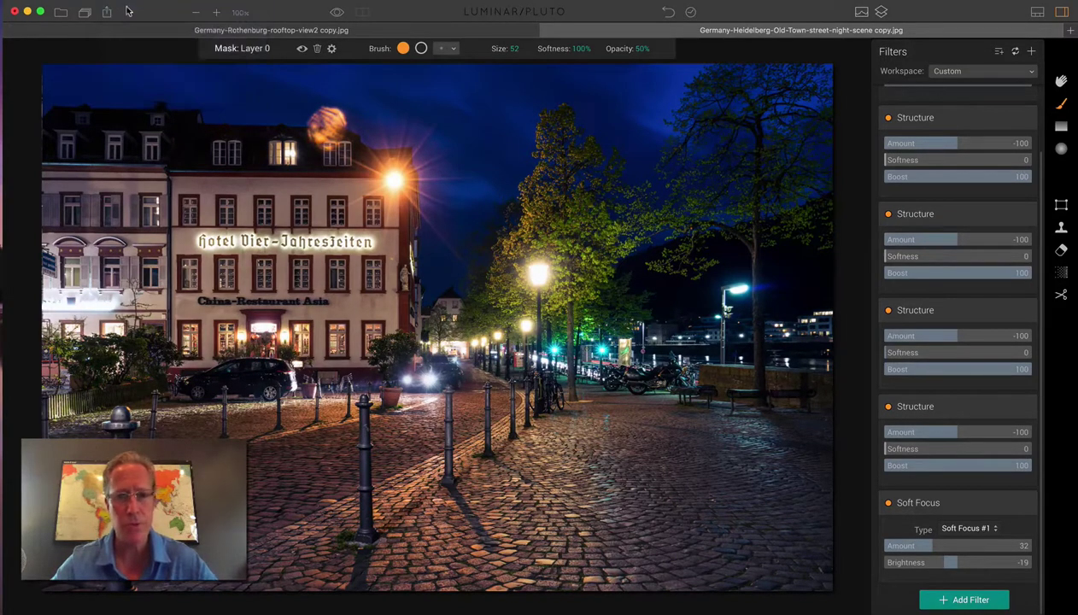
left_click(421, 49)
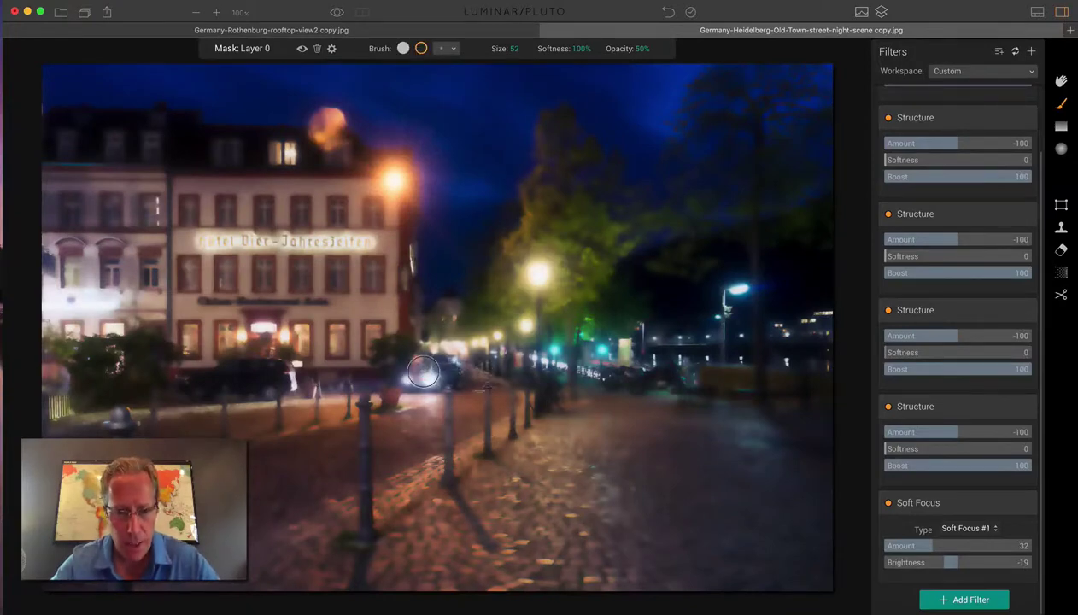
mouse_move(434, 378)
left_mouse_down()
mouse_move(542, 378)
mouse_move(550, 391)
mouse_move(505, 365)
mouse_move(678, 376)
mouse_move(575, 379)
left_mouse_up()
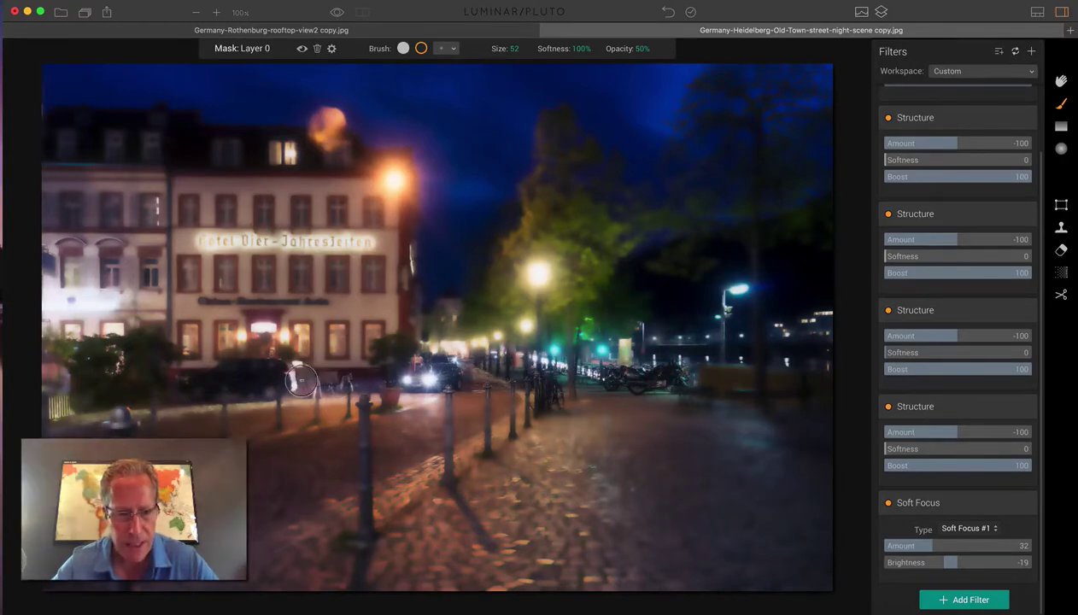
mouse_move(212, 377)
left_mouse_down()
mouse_move(138, 379)
mouse_move(329, 390)
left_mouse_up()
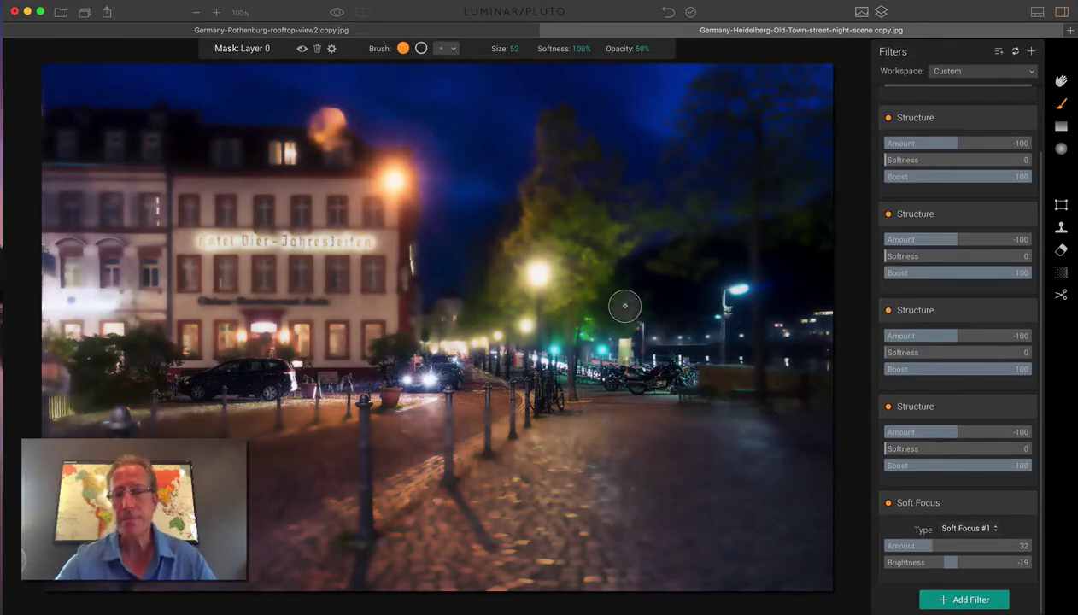
Sharpen the Hotel Vier-Jahreszeiten sign at brush size 28 and the China-Restaurant Asia sign at 16.
left_click(422, 47)
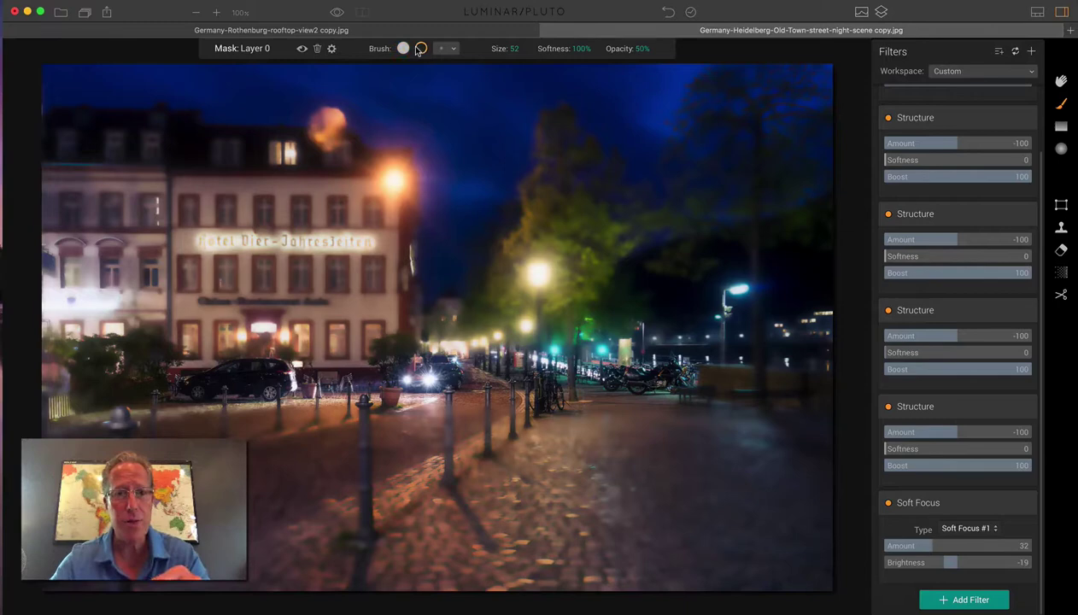
key("bracketleft")
key("bracketleft")
key("bracketleft")
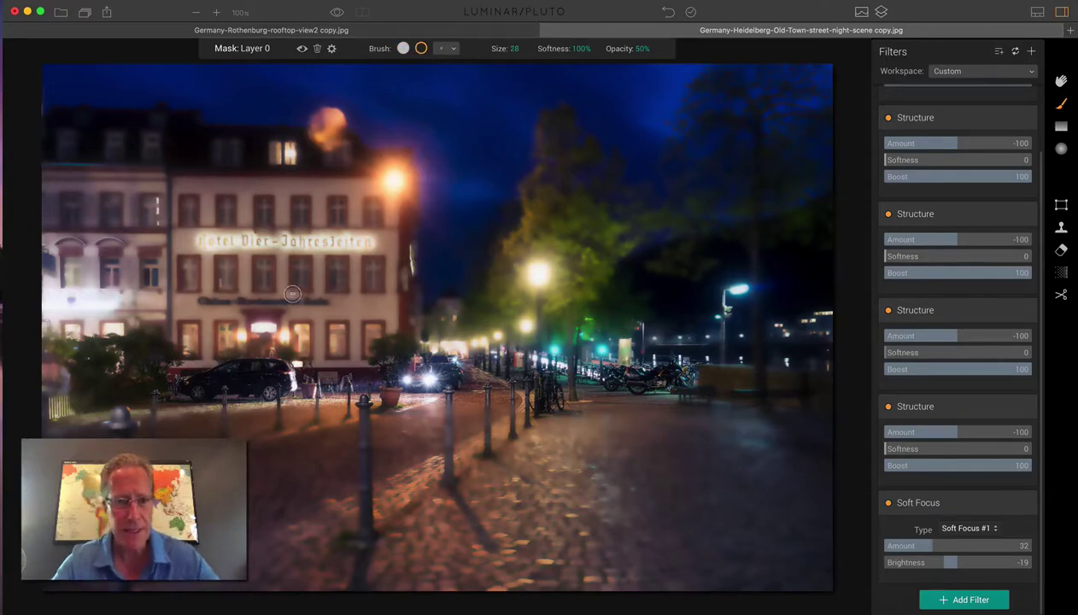
mouse_move(351, 245)
left_mouse_down()
mouse_move(201, 242)
mouse_move(359, 244)
mouse_move(203, 240)
left_mouse_up()
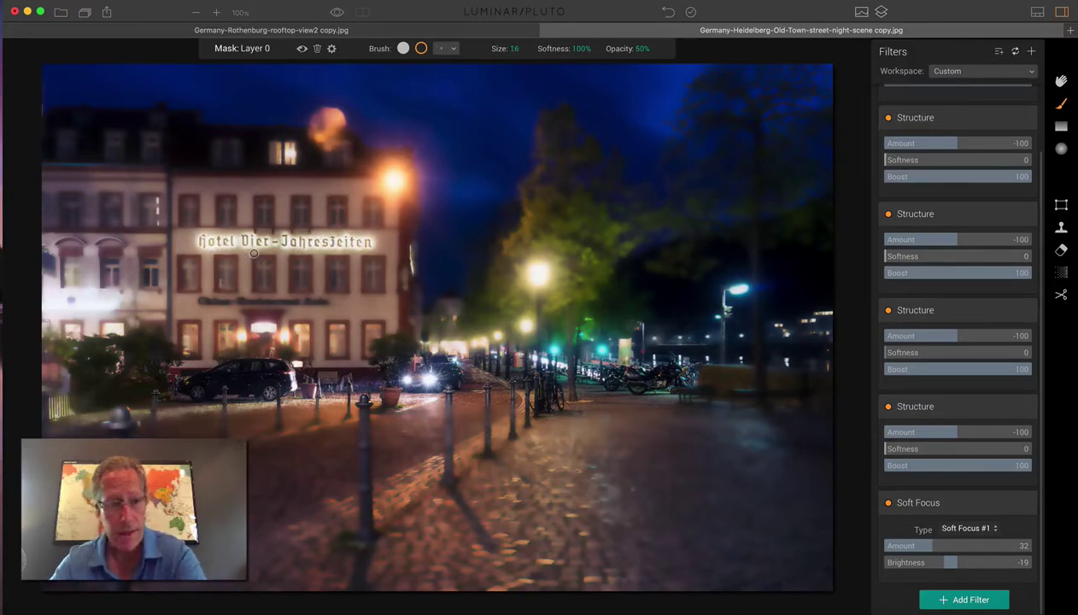
key("bracketleft")
key("bracketleft")
key("bracketleft")
mouse_move(214, 301)
left_mouse_down()
mouse_move(198, 302)
mouse_move(324, 301)
mouse_move(195, 295)
left_mouse_up()
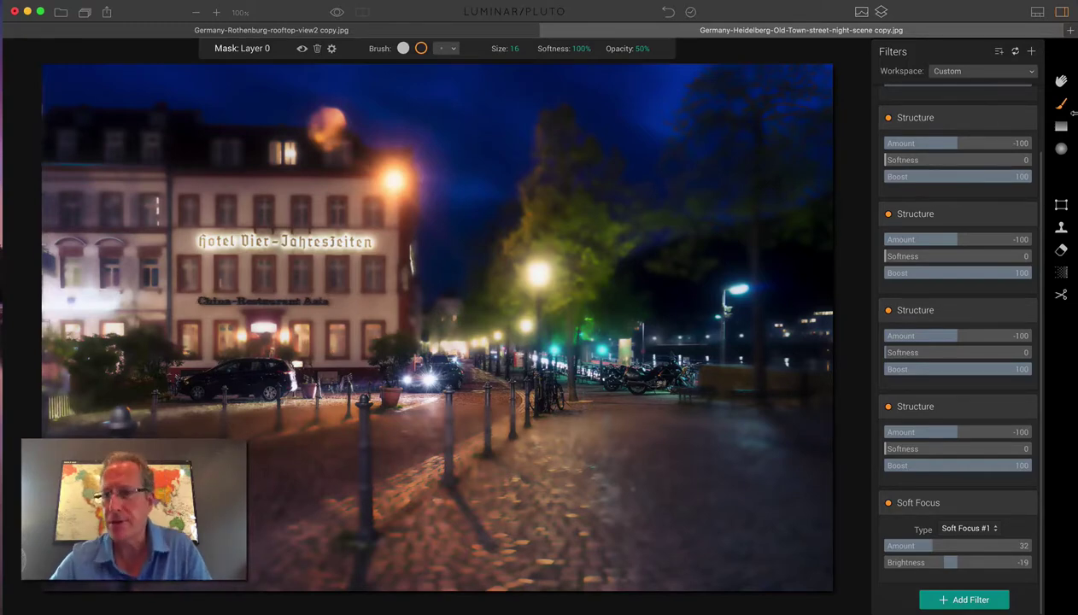
left_click(1060, 83)
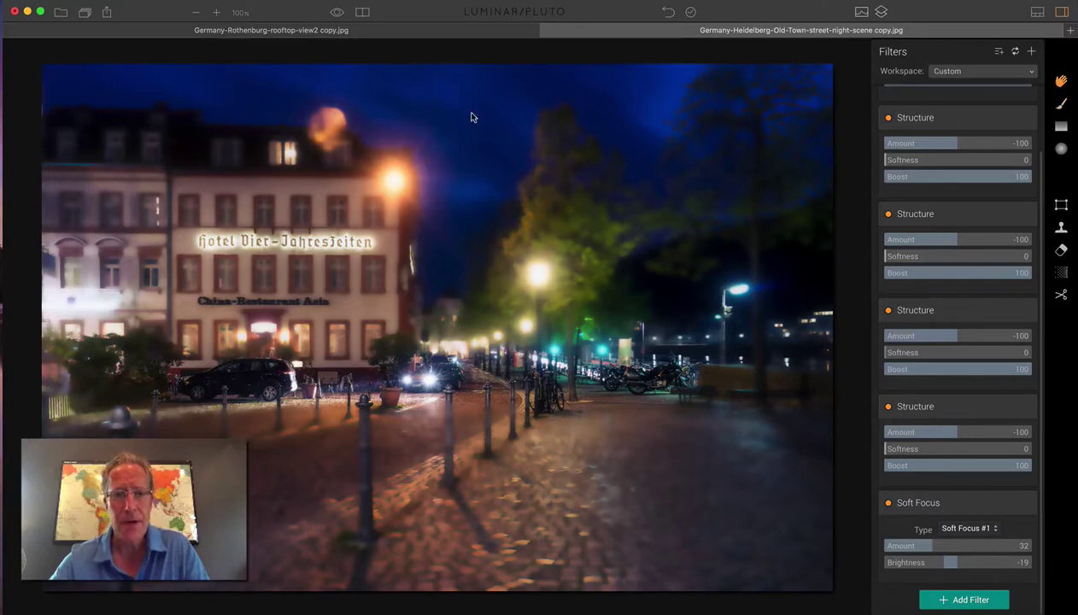
left_click(359, 14)
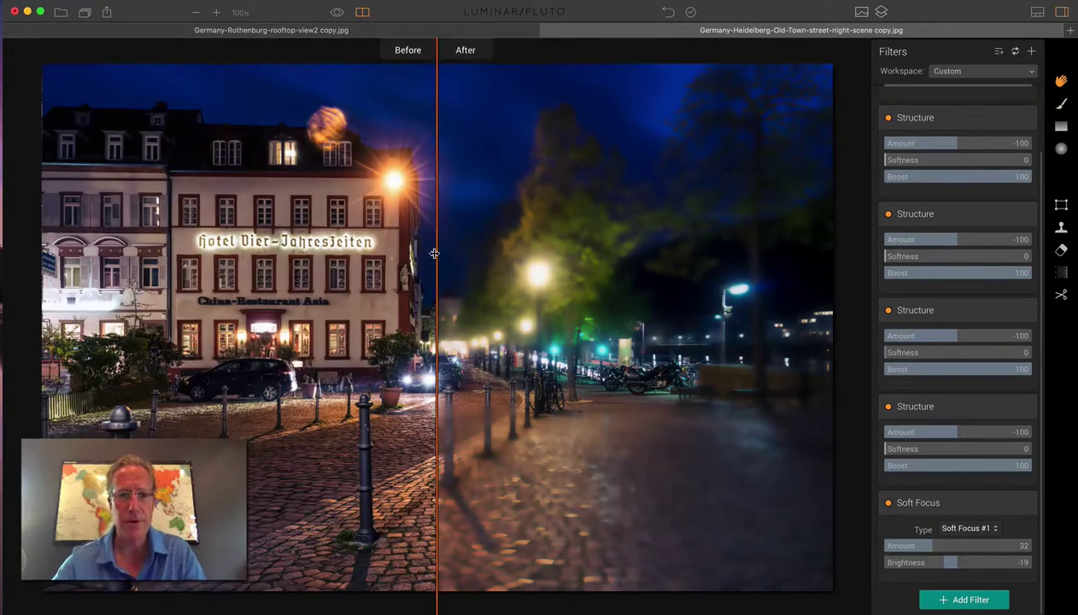
left_click_drag(436, 252, 685, 234)
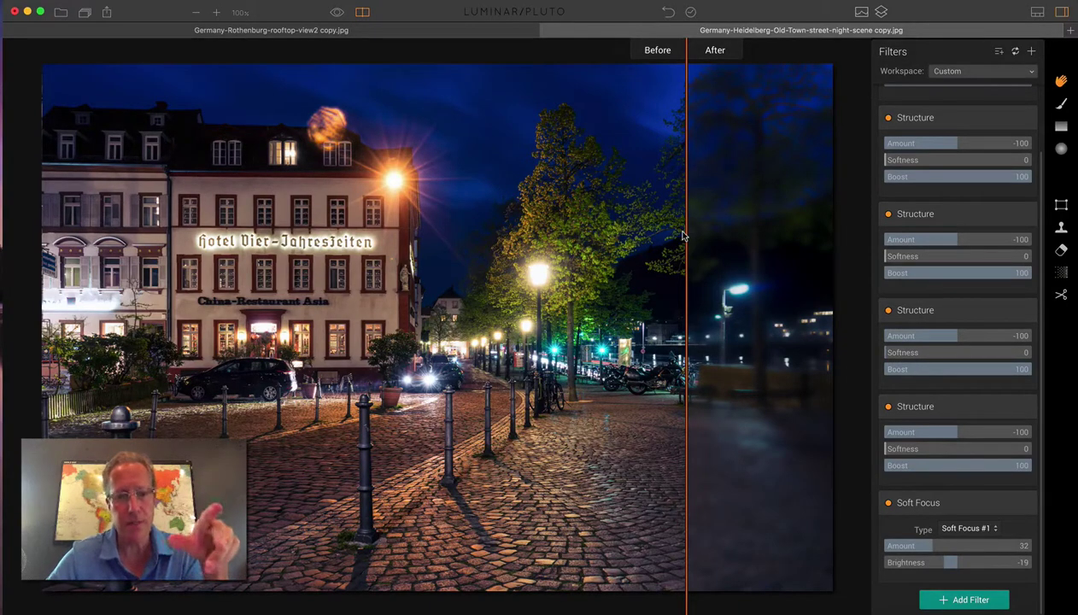
left_click(358, 11)
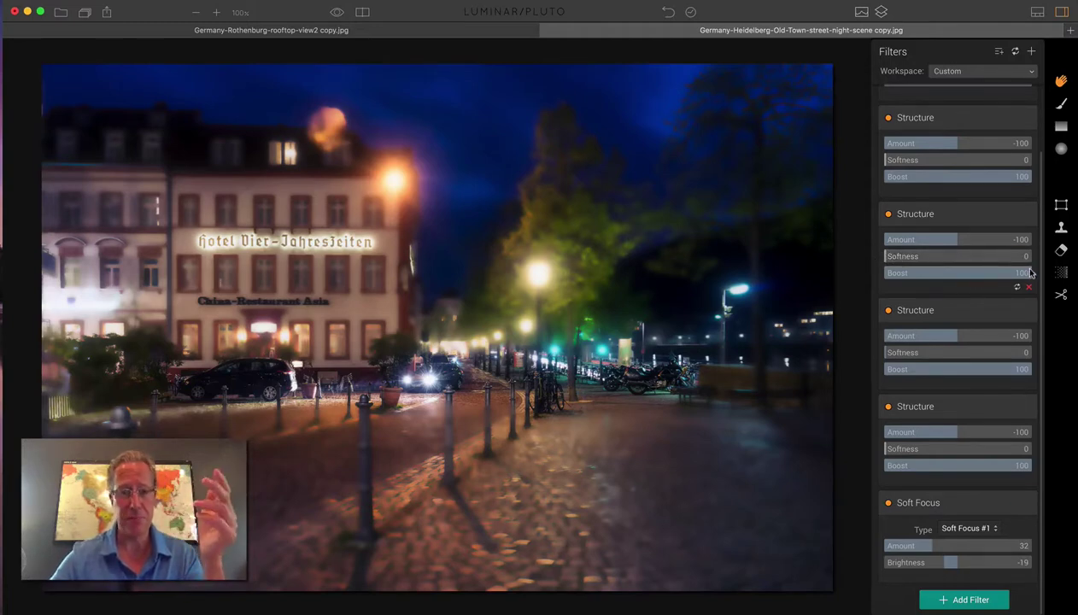
left_click_drag(1032, 272, 1028, 274)
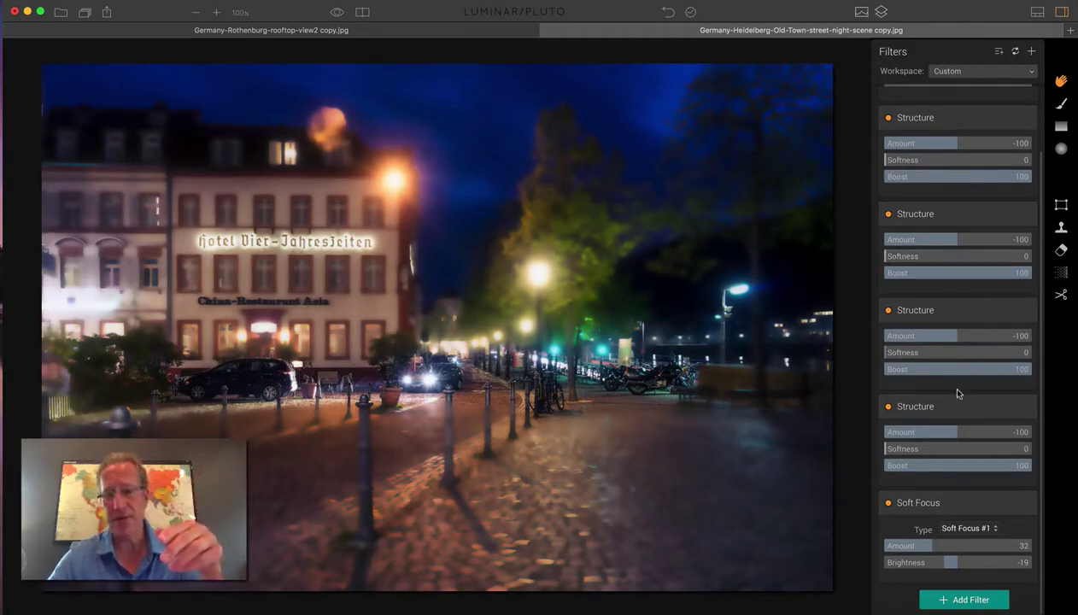